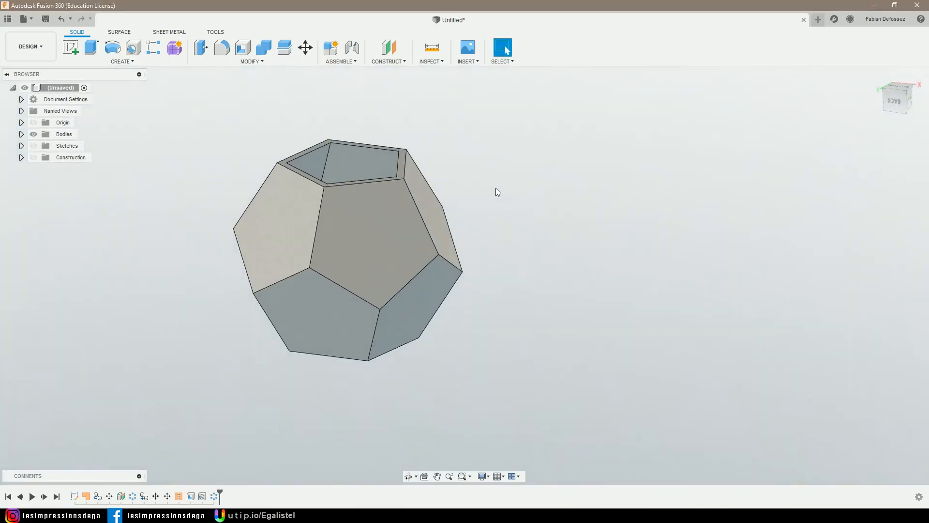
{"action": "middle_click_drag", "start_coordinate": [496, 191], "coordinate": [423, 260], "text": "shift"}
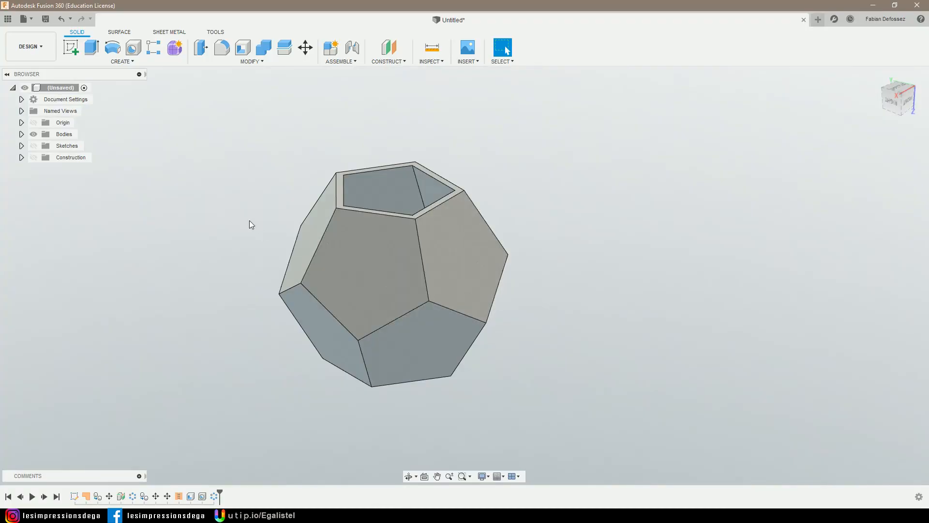
{"action": "middle_click_drag", "start_coordinate": [251, 224], "coordinate": [457, 201], "text": "shift"}
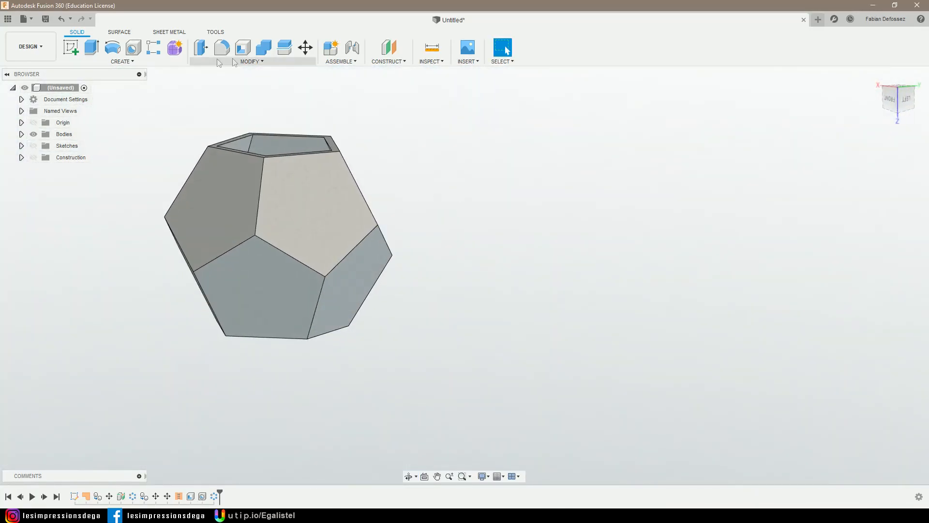
Step: Create a new design and start a sketch on the horizontal XY plane
{"action": "left_click", "coordinate": [817, 20]}
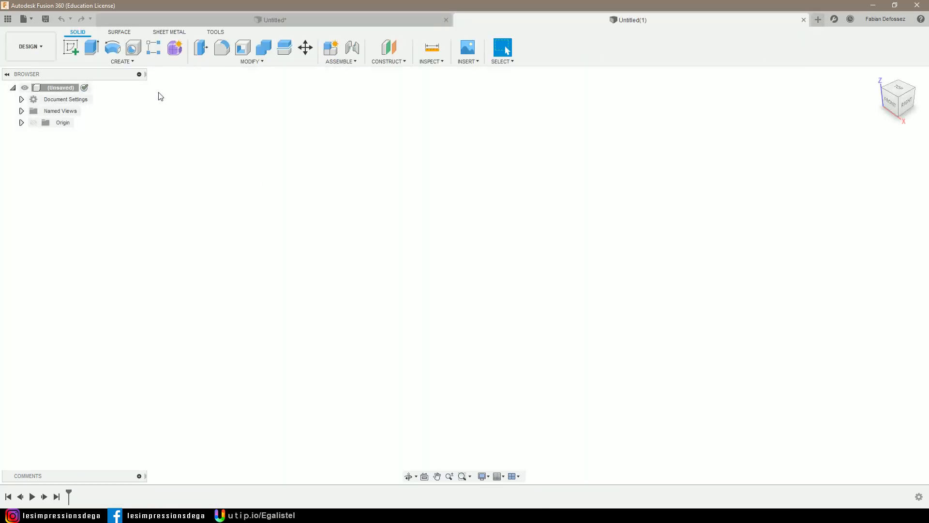
{"action": "left_click", "coordinate": [71, 47]}
{"action": "left_click", "coordinate": [511, 270]}
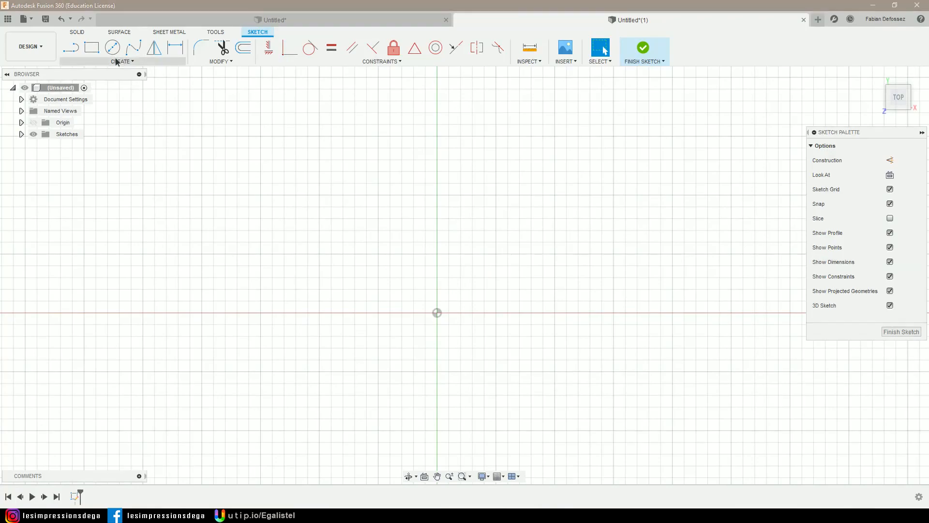
Step: Sketch a circumscribed five-sided polygon centred on the origin with a 50 mm radius and one flat edge horizontal, and finish the sketch
{"action": "left_click", "coordinate": [116, 62]}
{"action": "mouse_move", "coordinate": [115, 116]}
{"action": "left_click", "coordinate": [191, 118]}
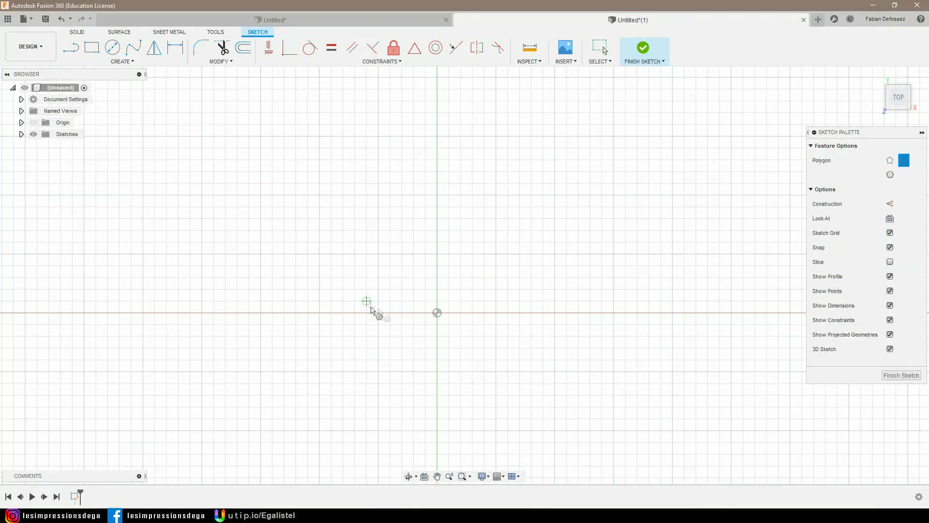
{"action": "left_click", "coordinate": [437, 312]}
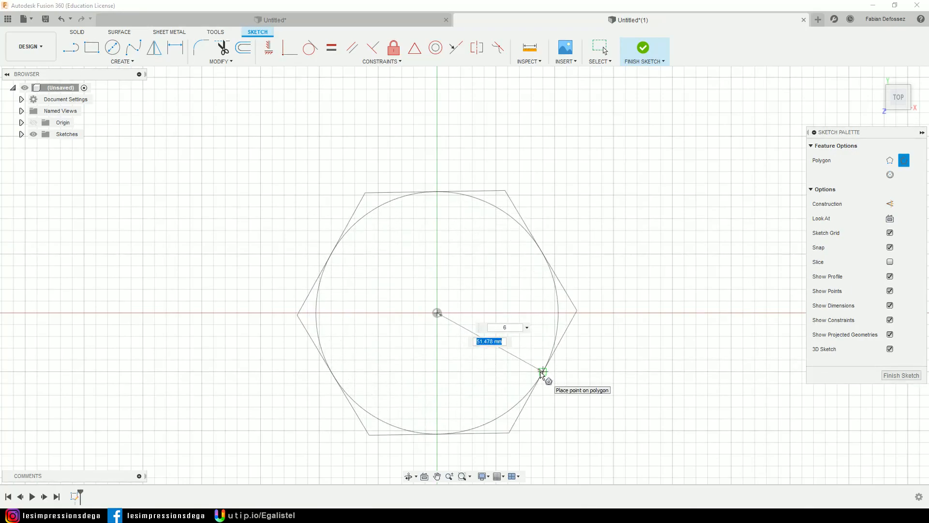
{"action": "type", "text": "50"}
{"action": "key", "text": "Tab"}
{"action": "type", "text": "5"}
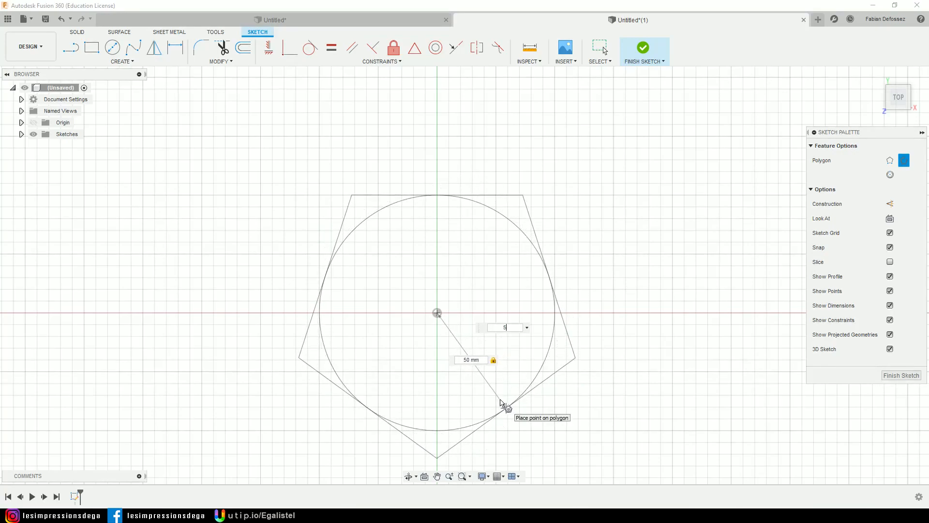
{"action": "left_click", "coordinate": [502, 402]}
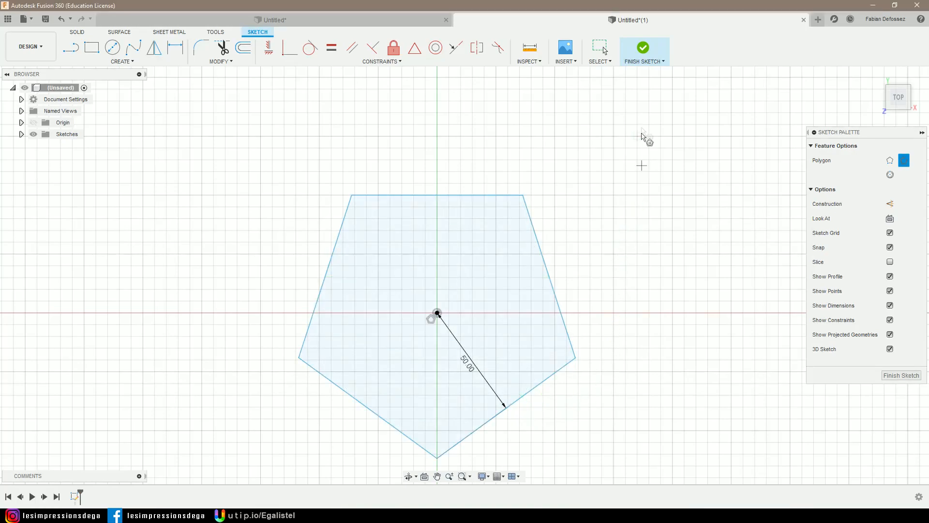
{"action": "left_click", "coordinate": [643, 48]}
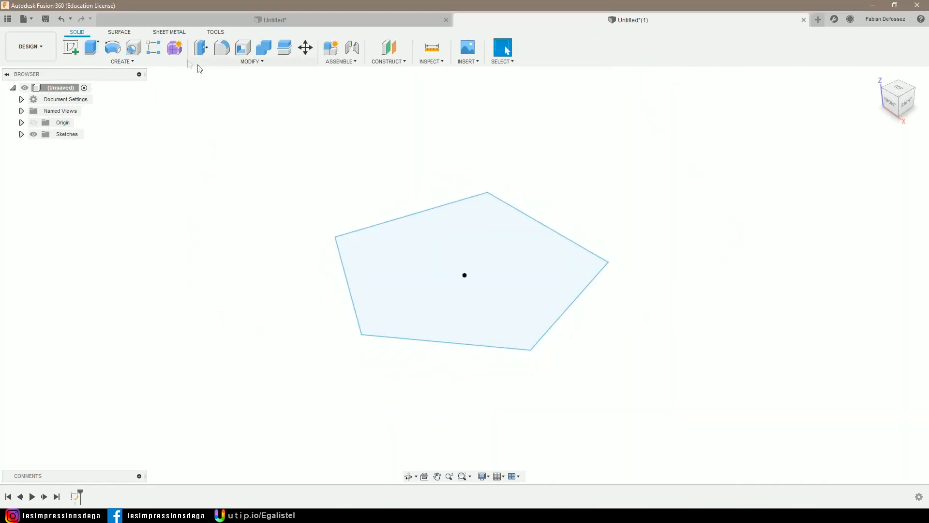
Step: Patch the pentagon profile with a flat surface as a new body
{"action": "left_click", "coordinate": [116, 33]}
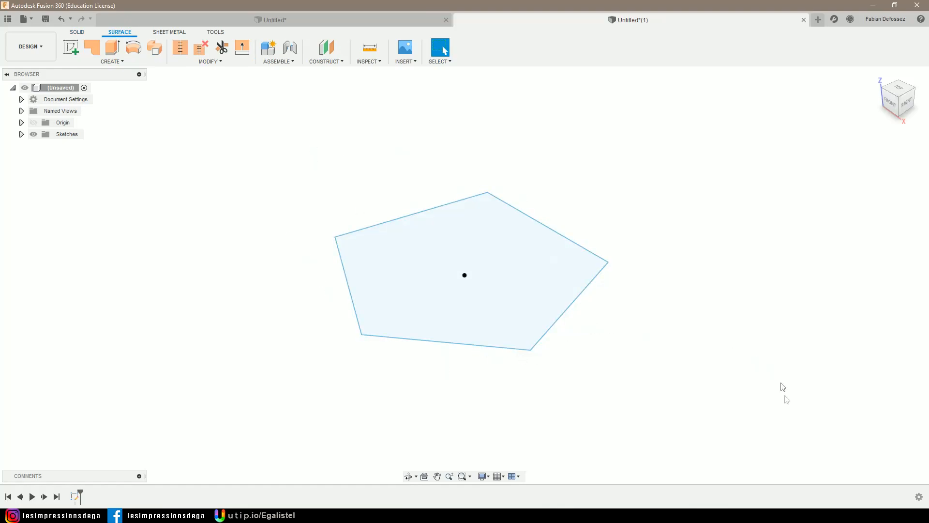
{"action": "left_click", "coordinate": [96, 51]}
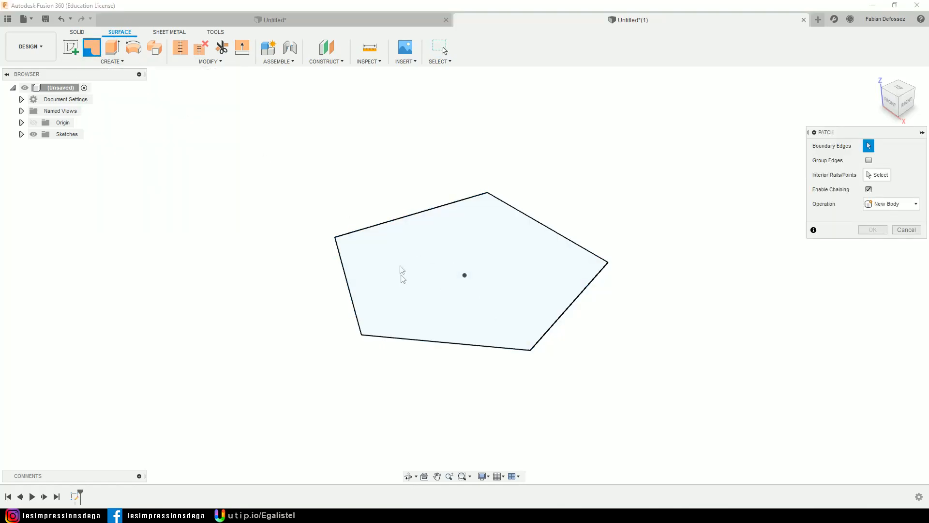
{"action": "left_click", "coordinate": [425, 263]}
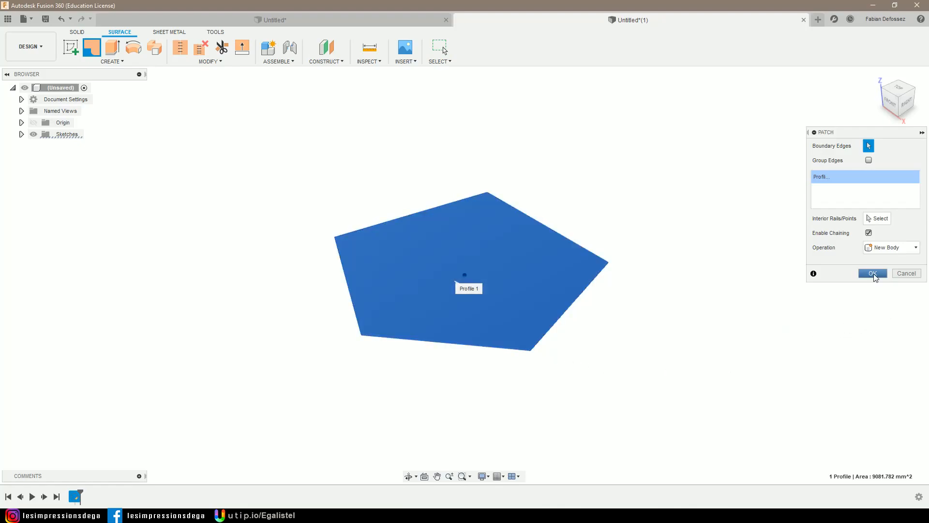
{"action": "left_click", "coordinate": [872, 274]}
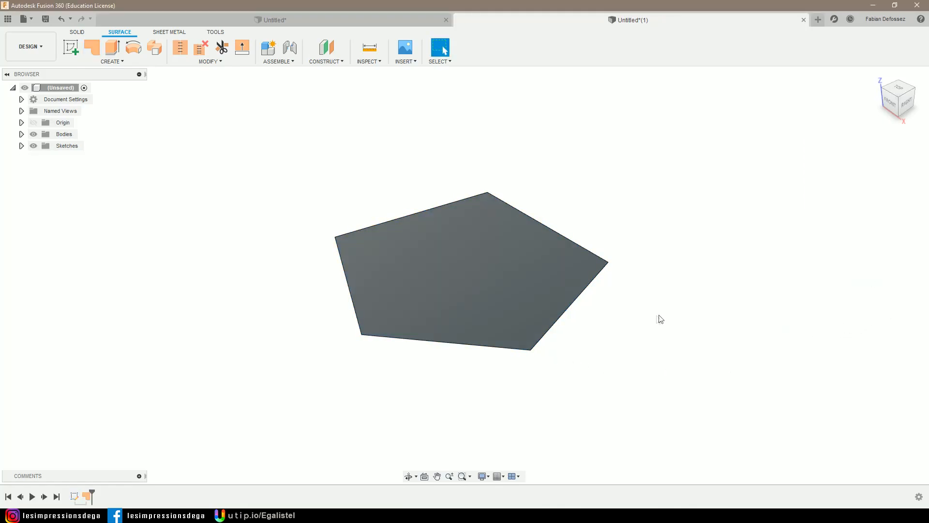
Step: Make a copy of the pentagon surface body rotated 116.57 degrees upward about one of its edges
{"action": "middle_click_drag", "start_coordinate": [492, 257], "coordinate": [408, 304], "text": "shift"}
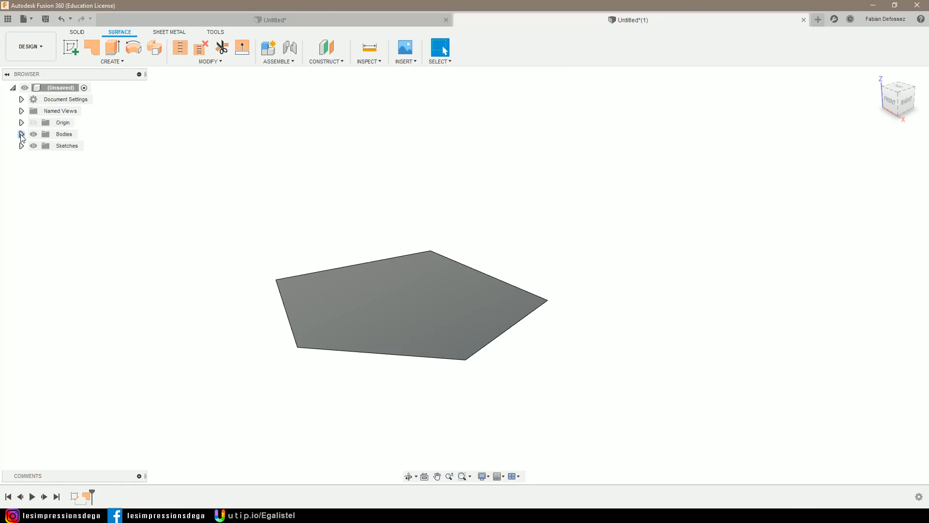
{"action": "left_click", "coordinate": [21, 135]}
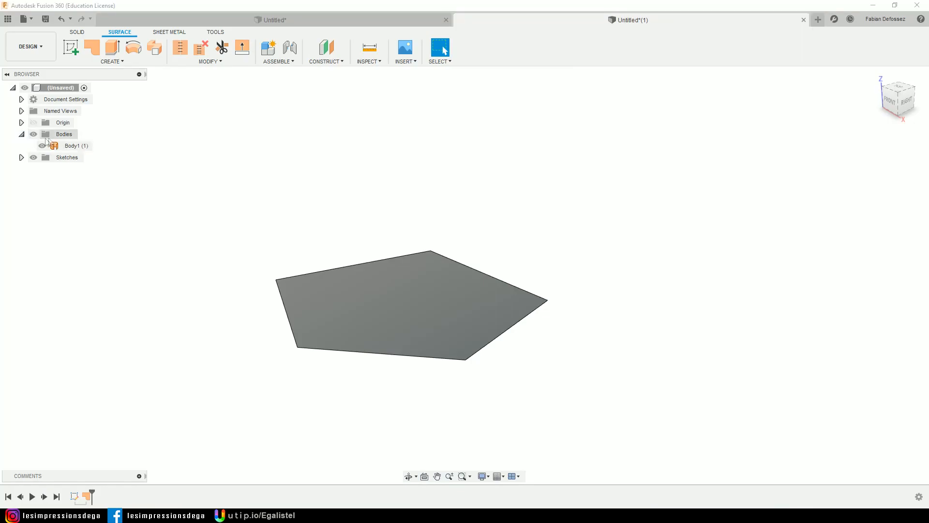
{"action": "left_click", "coordinate": [66, 147]}
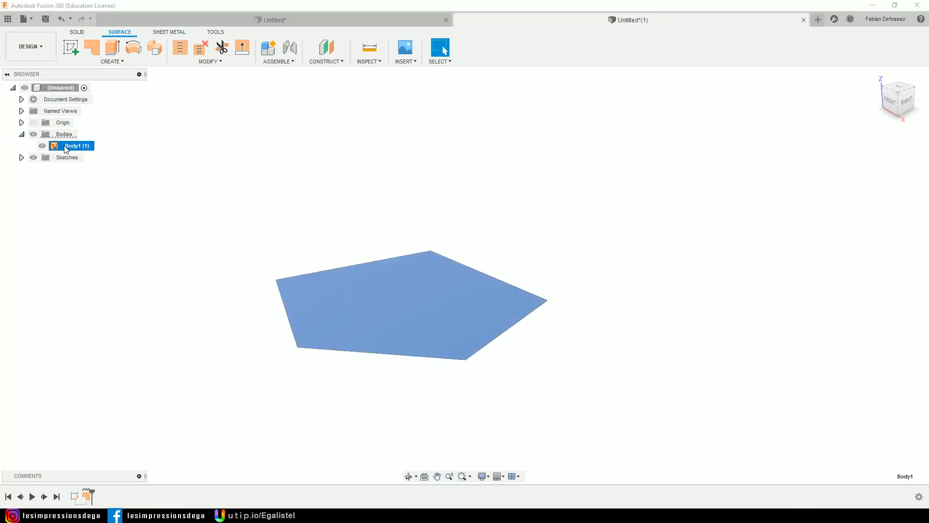
{"action": "right_click", "coordinate": [65, 149]}
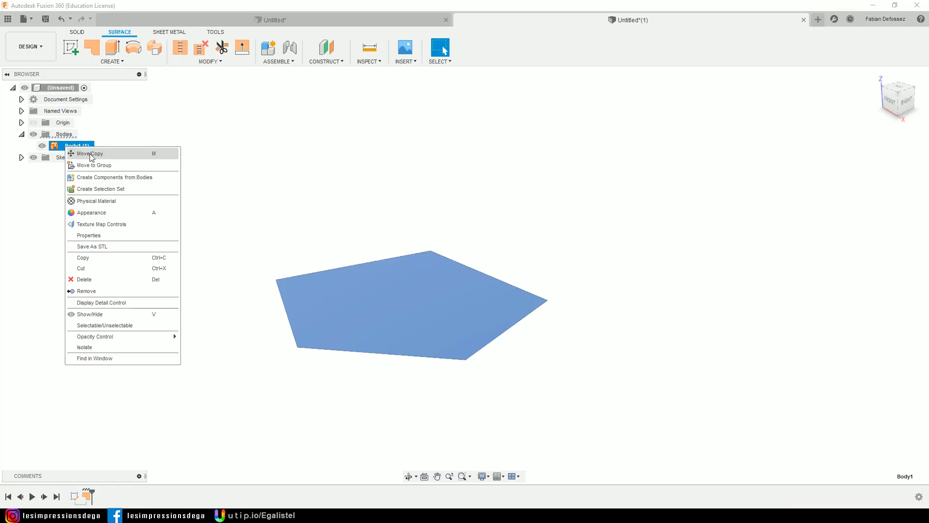
{"action": "left_click", "coordinate": [92, 153]}
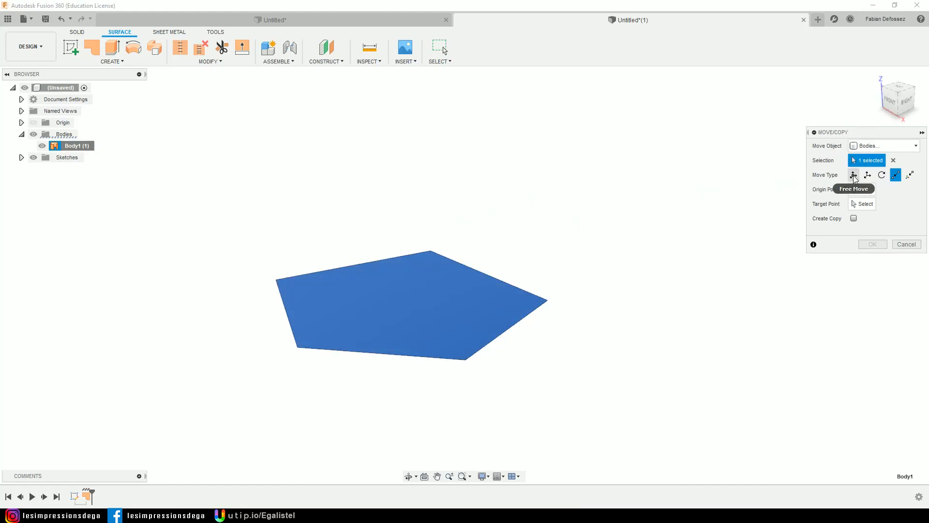
{"action": "left_click", "coordinate": [882, 175]}
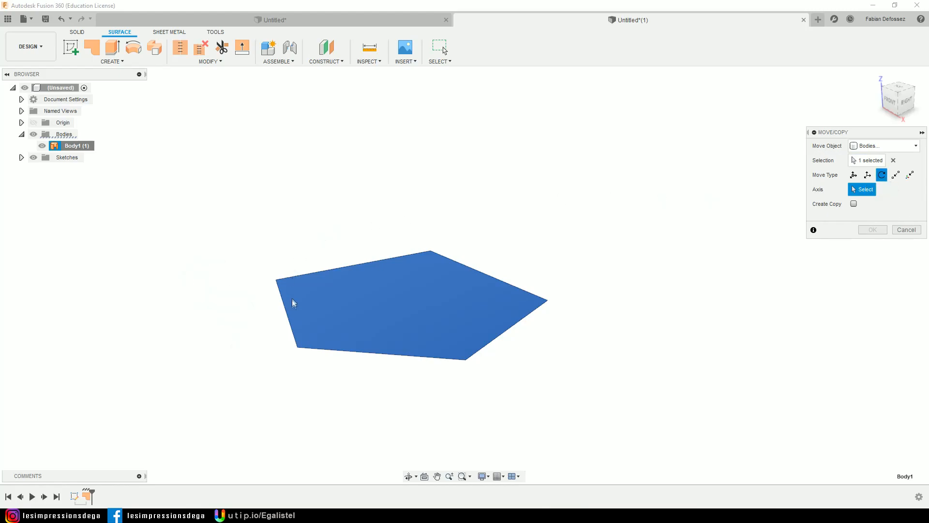
{"action": "left_click", "coordinate": [287, 316]}
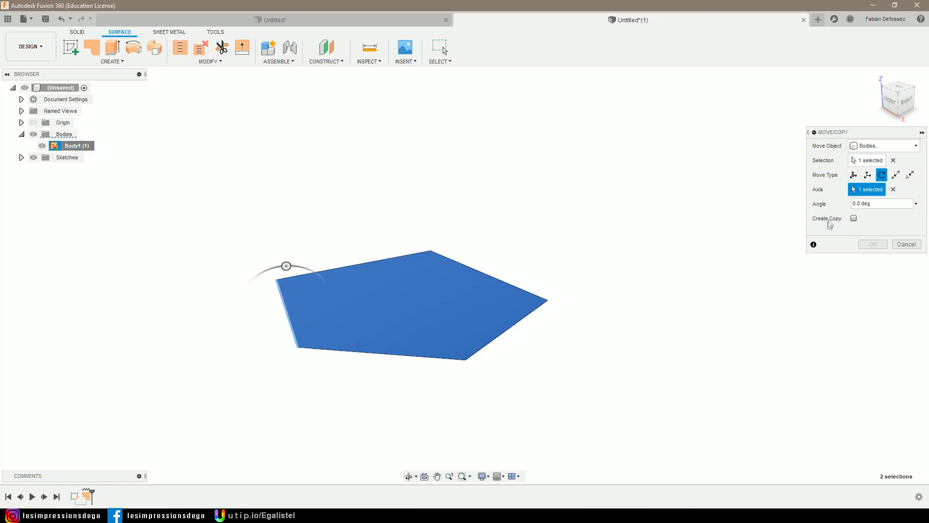
{"action": "left_click", "coordinate": [854, 218]}
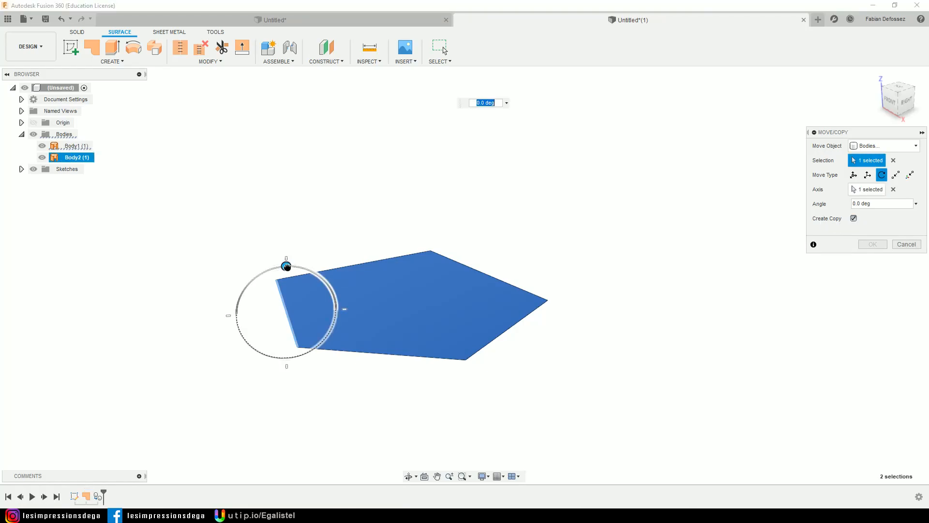
{"action": "left_click_drag", "start_coordinate": [286, 266], "coordinate": [224, 280]}
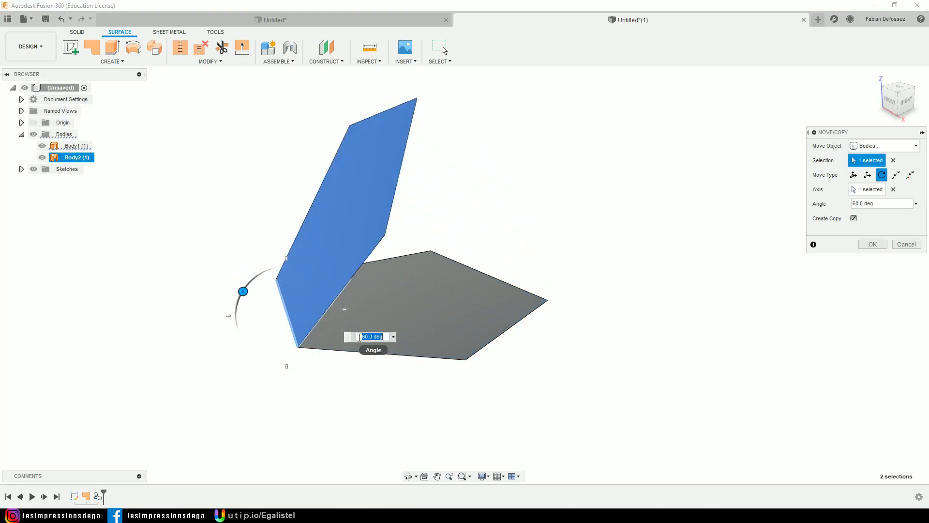
{"action": "type", "text": "116"}
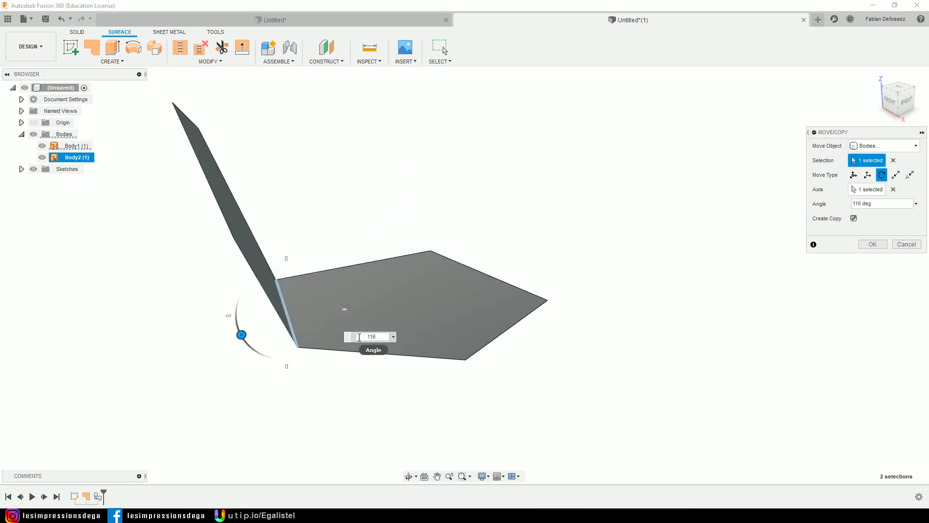
{"action": "type", "text": ".57"}
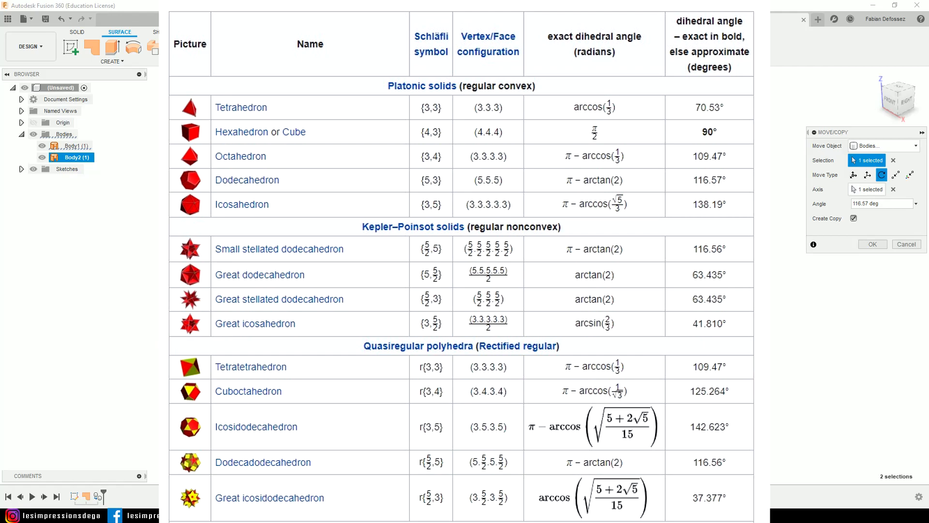
{"action": "key", "text": "Return"}
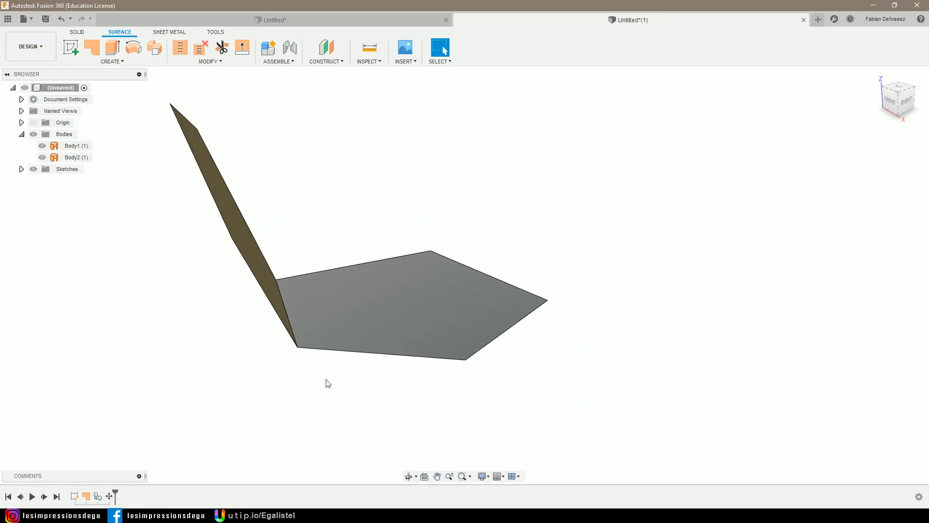
Step: Construct an axis perpendicular to the base pentagon's face through the origin point at its centre
{"action": "middle_click_drag", "start_coordinate": [230, 218], "coordinate": [251, 216], "text": "shift"}
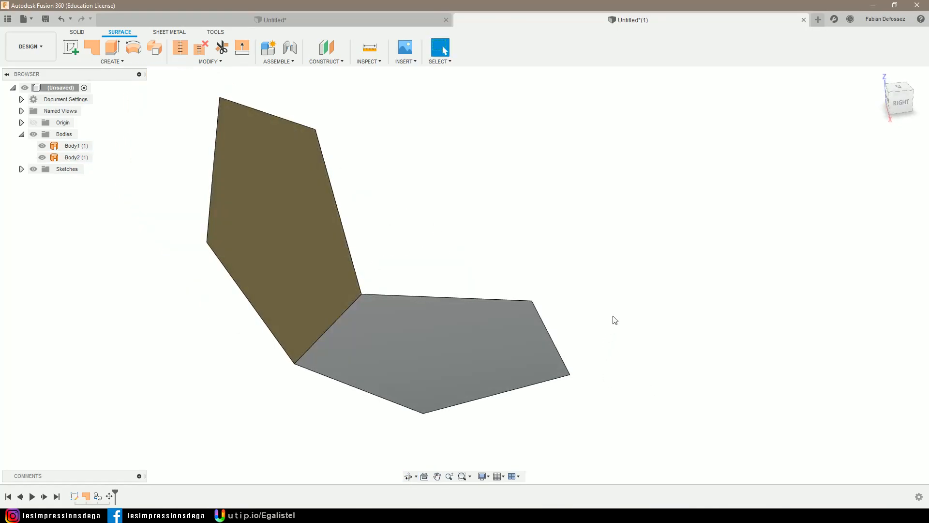
{"action": "left_click", "coordinate": [320, 62]}
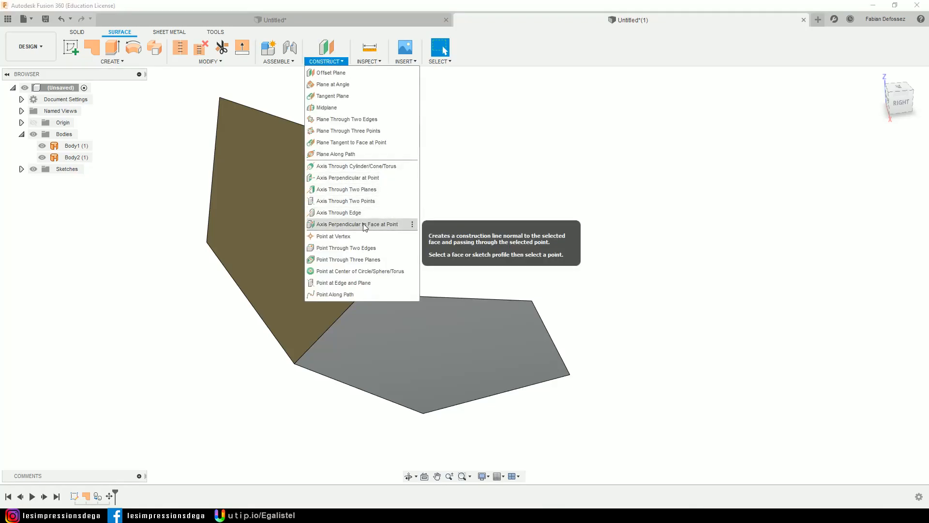
{"action": "left_click", "coordinate": [398, 225]}
{"action": "left_click", "coordinate": [417, 353]}
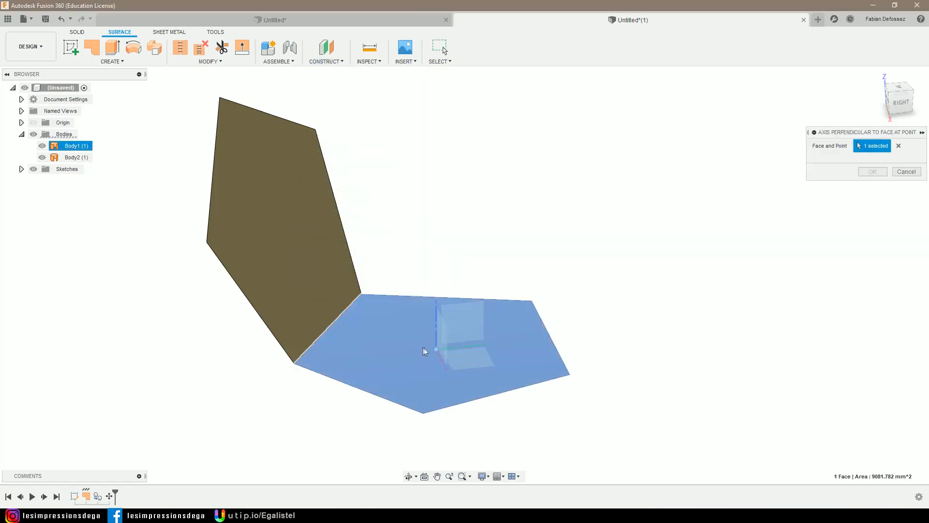
{"action": "left_click", "coordinate": [436, 349]}
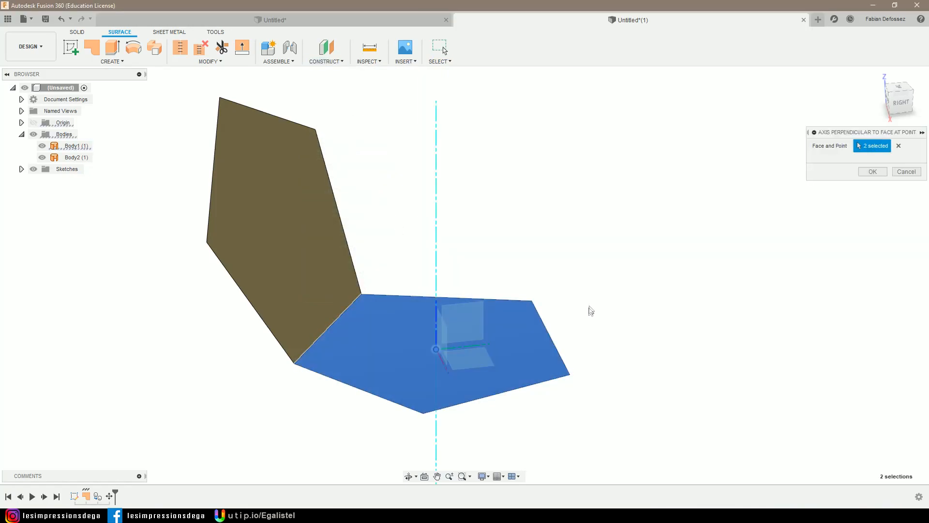
{"action": "middle_click_drag", "start_coordinate": [618, 303], "coordinate": [626, 278], "text": "shift"}
{"action": "middle_click_drag", "start_coordinate": [561, 211], "coordinate": [495, 260]}
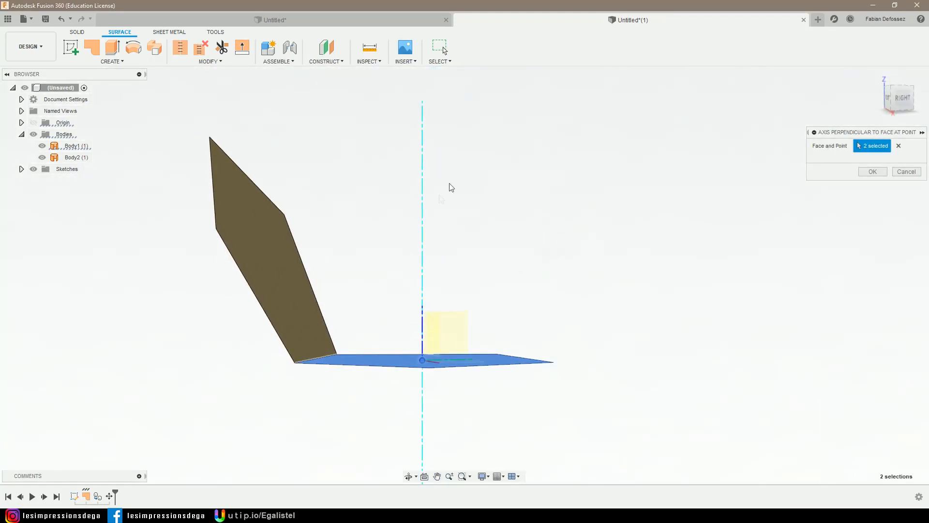
{"action": "left_click", "coordinate": [872, 171]}
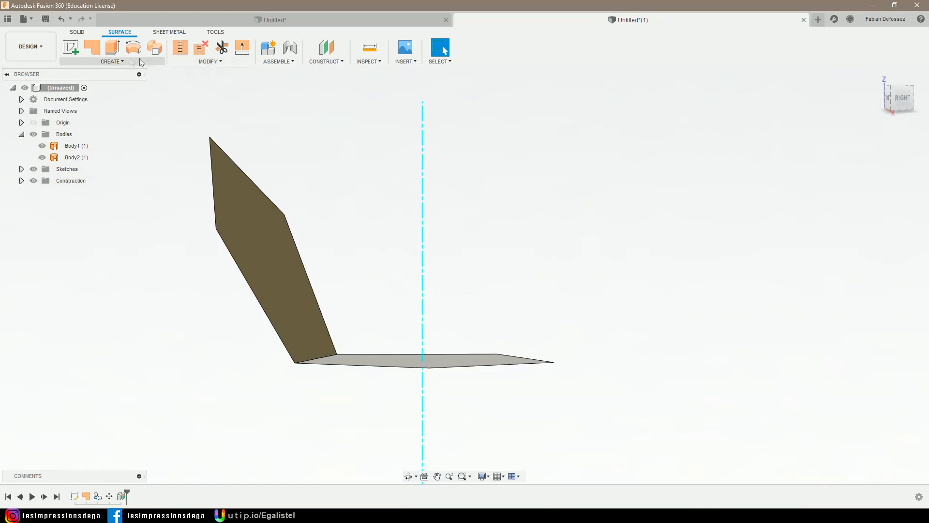
Step: Pattern the tilted pentagon body circularly around the vertical central axis with a quantity of 5
{"action": "left_click", "coordinate": [113, 61]}
{"action": "mouse_move", "coordinate": [97, 179]}
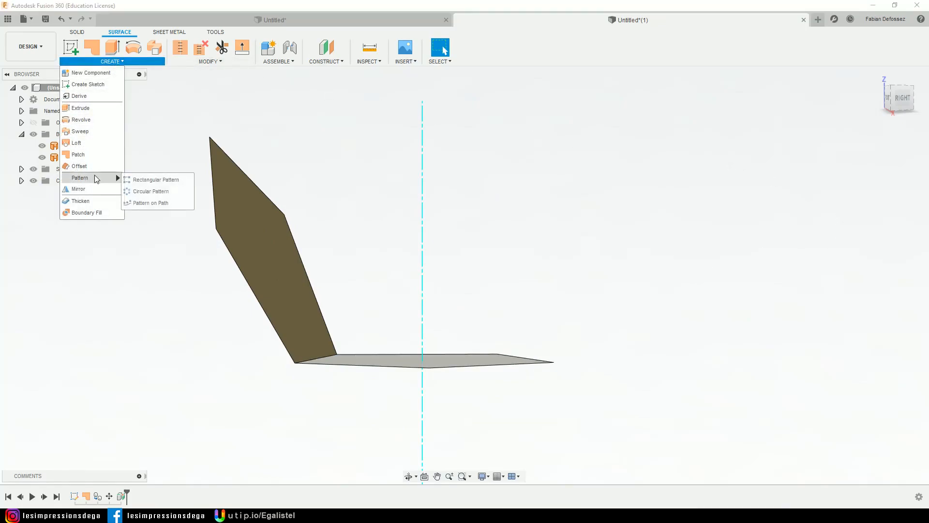
{"action": "left_click", "coordinate": [145, 191]}
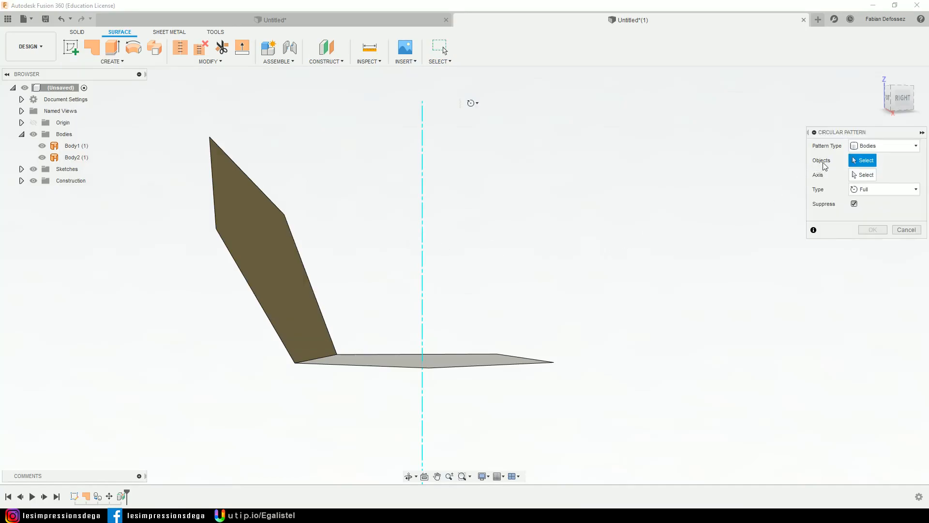
{"action": "left_click", "coordinate": [270, 253]}
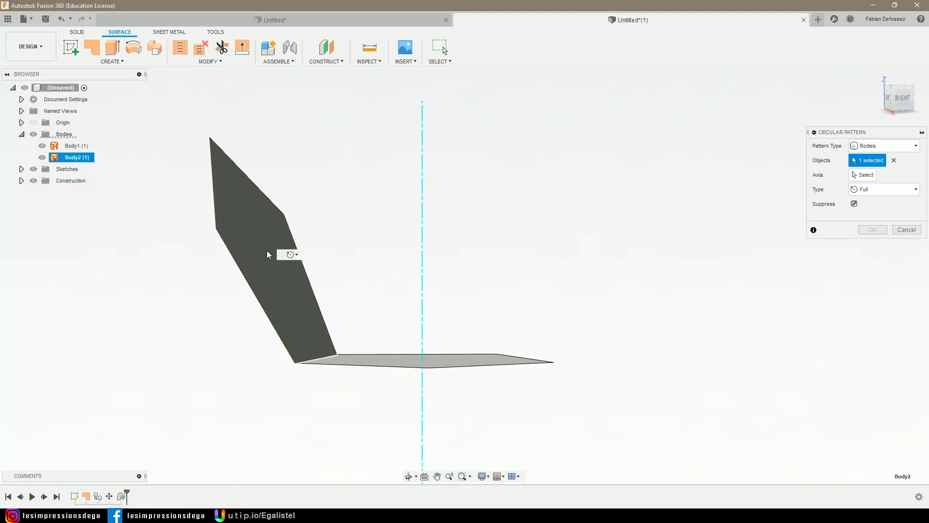
{"action": "left_click", "coordinate": [863, 174]}
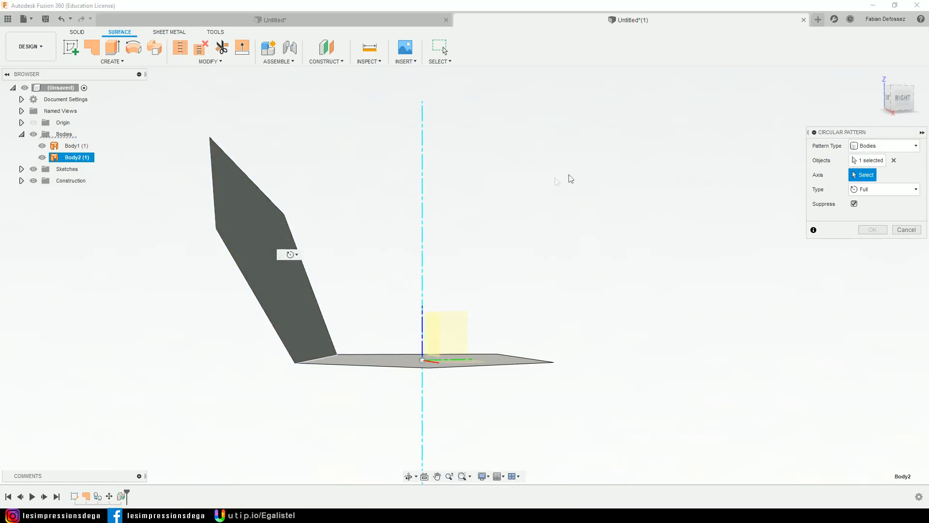
{"action": "left_click", "coordinate": [423, 212]}
{"action": "middle_click_drag", "start_coordinate": [357, 175], "coordinate": [365, 145], "text": "shift"}
{"action": "scroll", "coordinate": [356, 214], "scroll_direction": "down", "scroll_amount": 2}
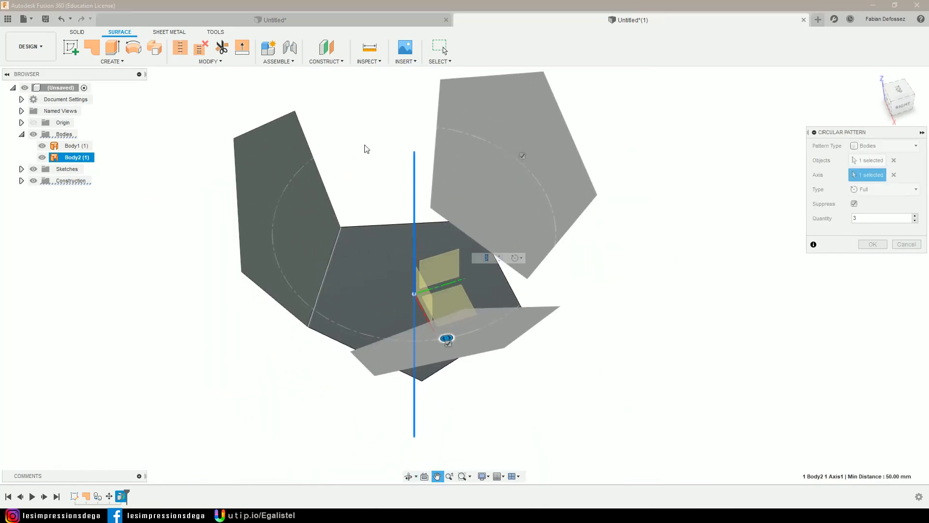
{"action": "left_click", "coordinate": [499, 255]}
{"action": "left_click", "coordinate": [499, 256]}
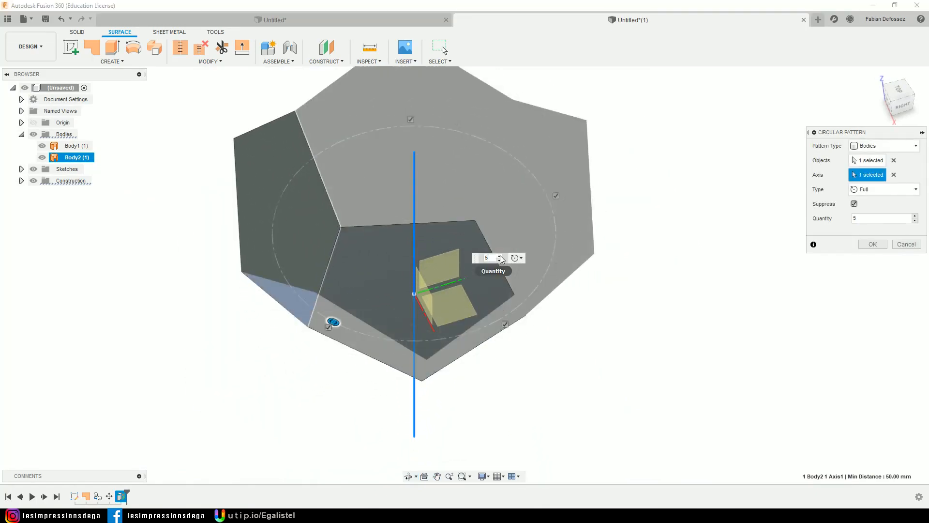
{"action": "middle_click_drag", "start_coordinate": [641, 342], "coordinate": [621, 291], "text": "shift"}
{"action": "middle_click_drag", "start_coordinate": [585, 243], "coordinate": [585, 244]}
{"action": "left_click_drag", "start_coordinate": [585, 243], "coordinate": [585, 295]}
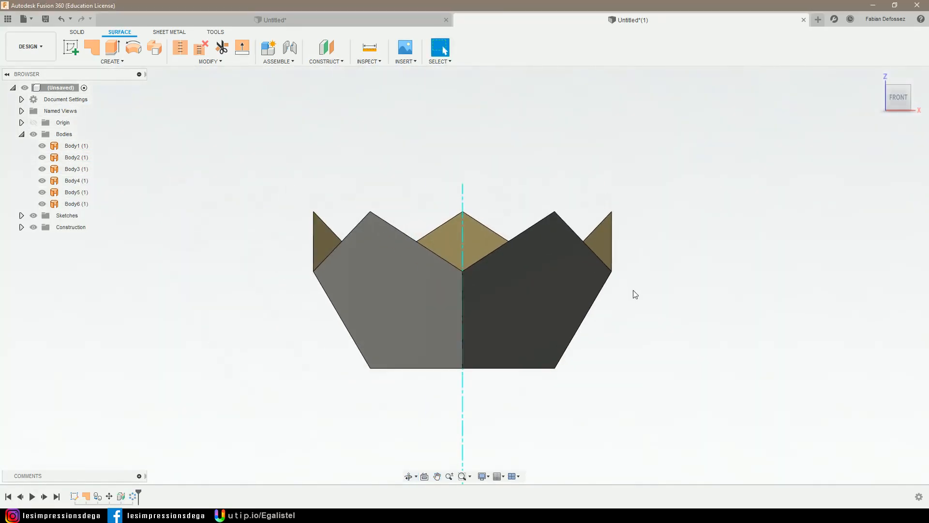
Step: Start a free move of all six pentagon bodies and set its pivot at the centre of the base pentagon
{"action": "scroll", "coordinate": [633, 290], "scroll_direction": "down", "scroll_amount": 1}
{"action": "middle_click_drag", "start_coordinate": [648, 285], "coordinate": [595, 250]}
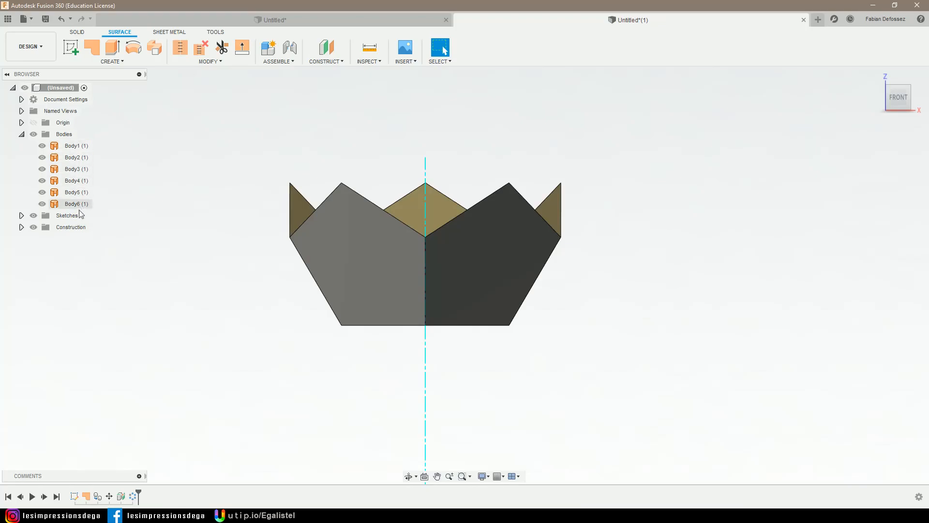
{"action": "middle_click_drag", "start_coordinate": [570, 122], "coordinate": [558, 205]}
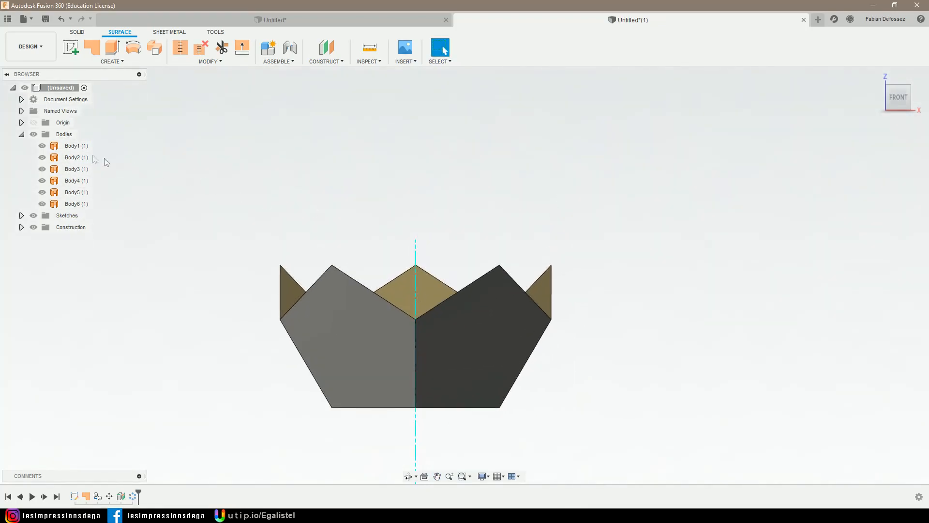
{"action": "left_click", "coordinate": [72, 145]}
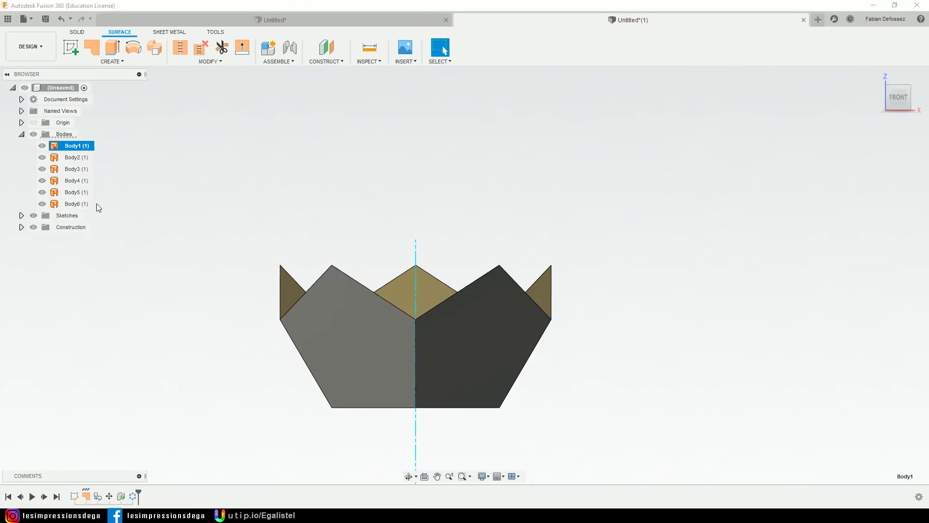
{"action": "left_click", "coordinate": [67, 204], "text": "shift"}
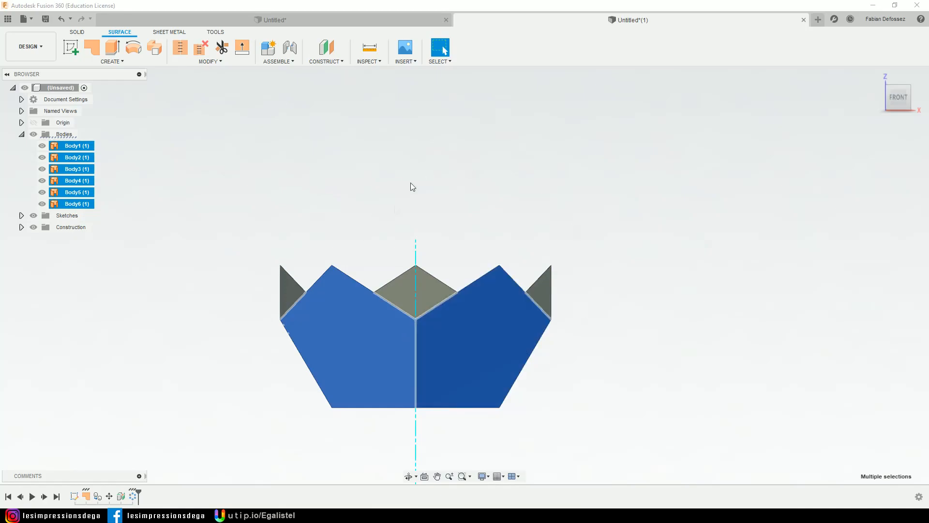
{"action": "right_click", "coordinate": [76, 147]}
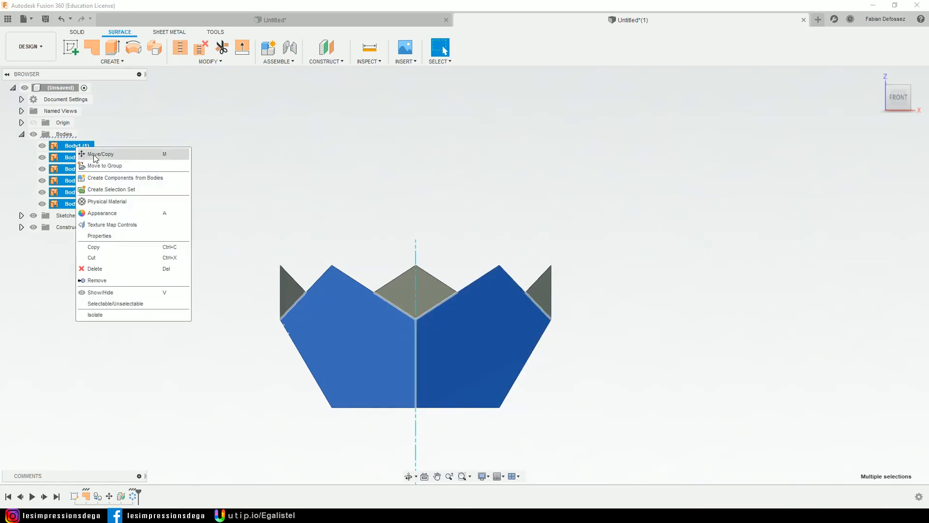
{"action": "left_click", "coordinate": [94, 154]}
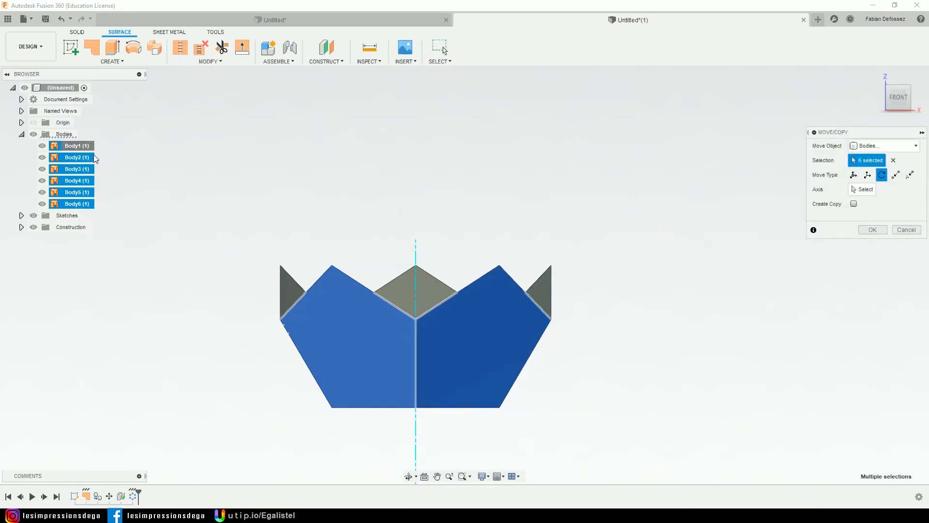
{"action": "left_click", "coordinate": [854, 176]}
{"action": "middle_click_drag", "start_coordinate": [449, 201], "coordinate": [446, 94]}
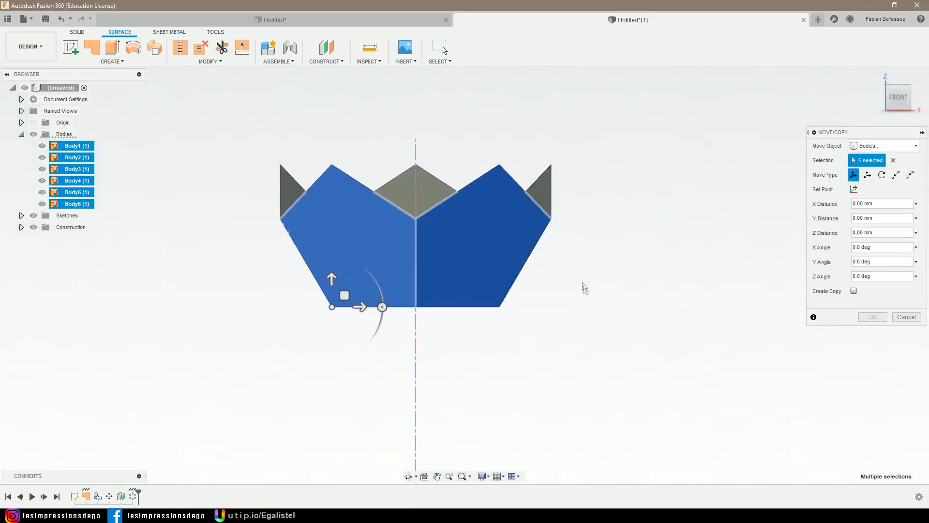
{"action": "left_click", "coordinate": [382, 307]}
{"action": "left_click_drag", "start_coordinate": [382, 307], "coordinate": [402, 308]}
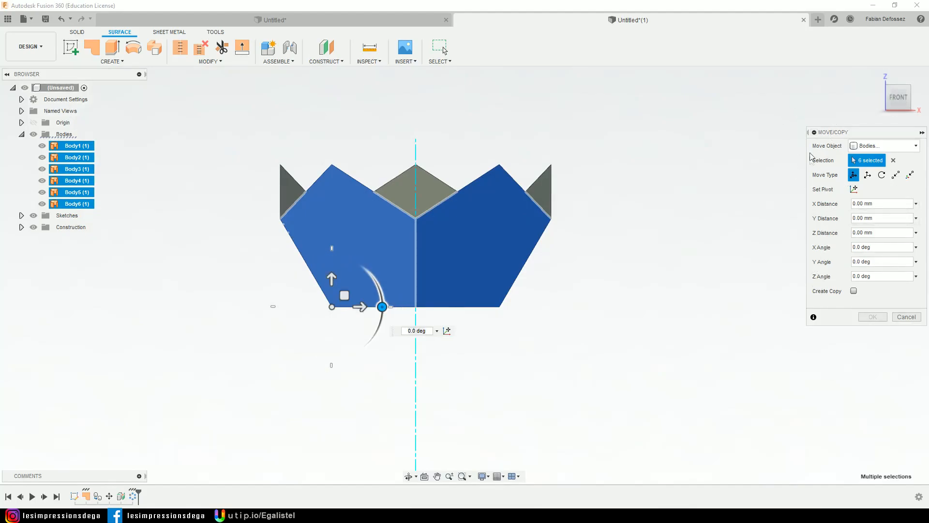
{"action": "left_click", "coordinate": [854, 189]}
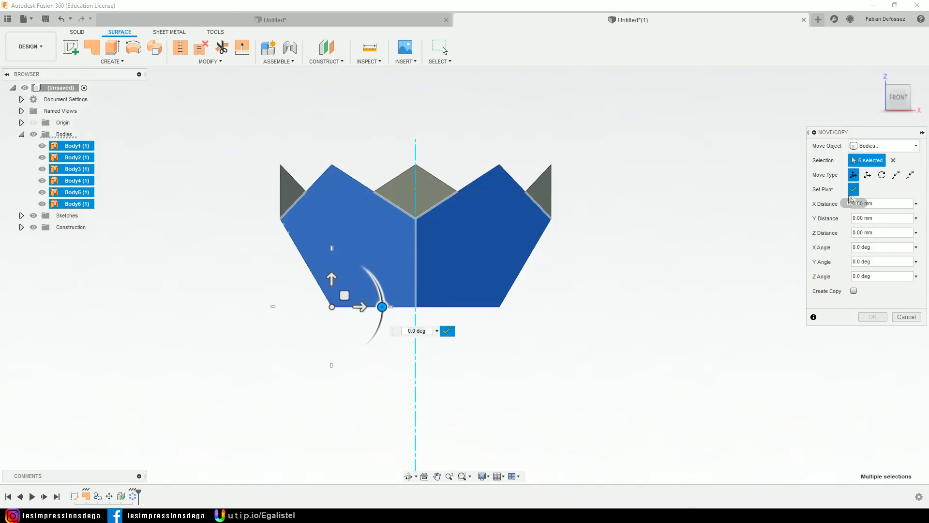
{"action": "middle_click_drag", "start_coordinate": [562, 353], "coordinate": [571, 324], "text": "shift"}
{"action": "left_click", "coordinate": [441, 312]}
{"action": "left_click", "coordinate": [424, 312]}
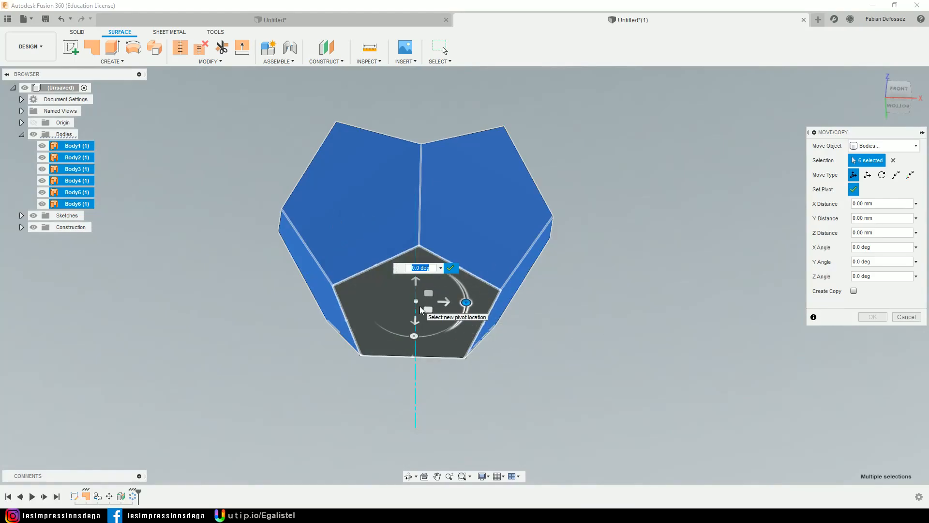
{"action": "middle_click_drag", "start_coordinate": [637, 261], "coordinate": [581, 263], "text": "shift"}
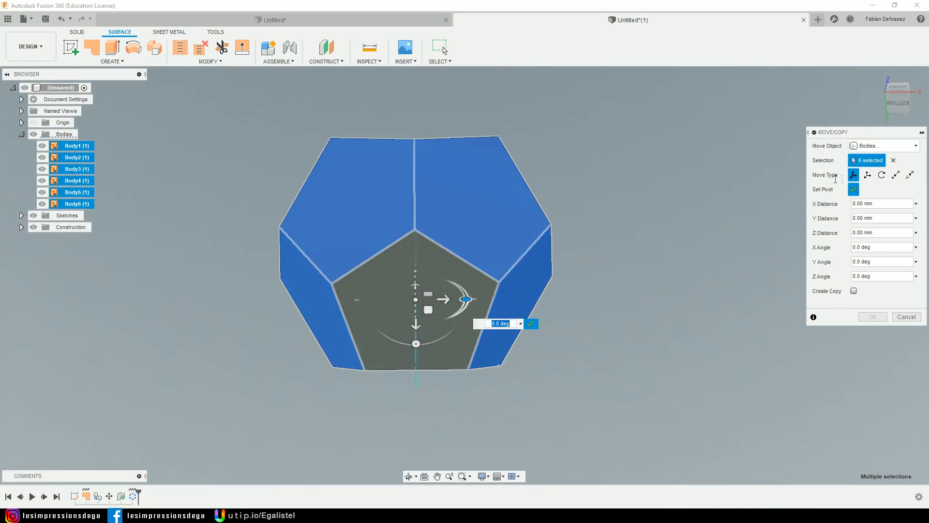
{"action": "left_click", "coordinate": [853, 189]}
Step: Create a copy of the six bodies and flip it upside down with an X angle of 180 degrees
{"action": "middle_click_drag", "start_coordinate": [597, 208], "coordinate": [608, 269], "text": "shift"}
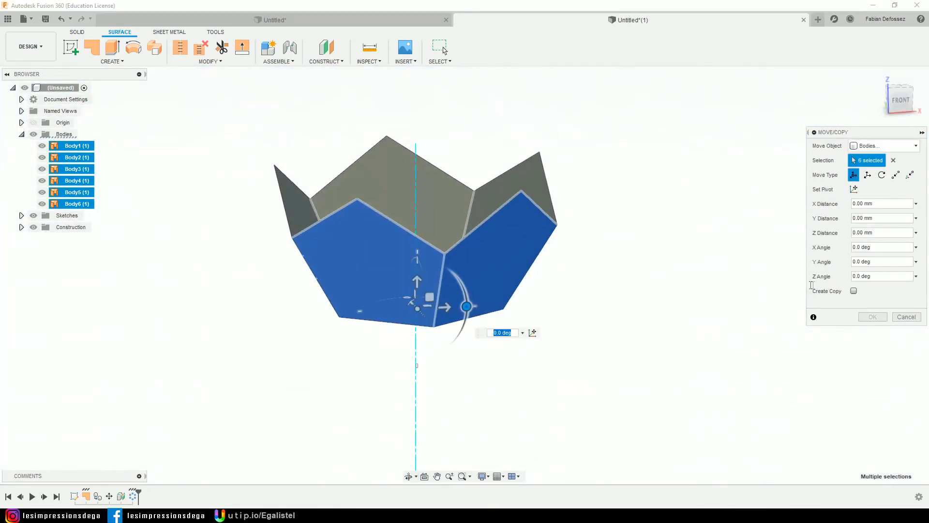
{"action": "left_click", "coordinate": [854, 291]}
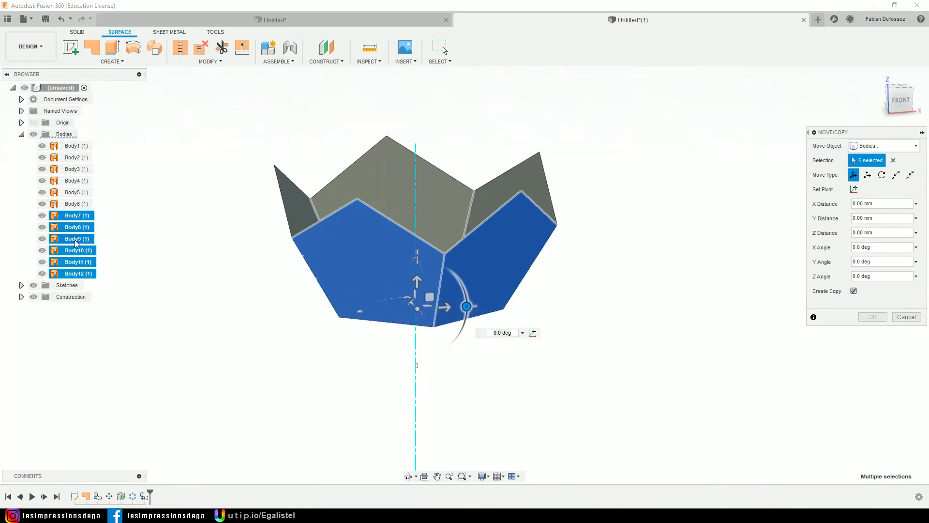
{"action": "left_click_drag", "start_coordinate": [466, 307], "coordinate": [373, 365]}
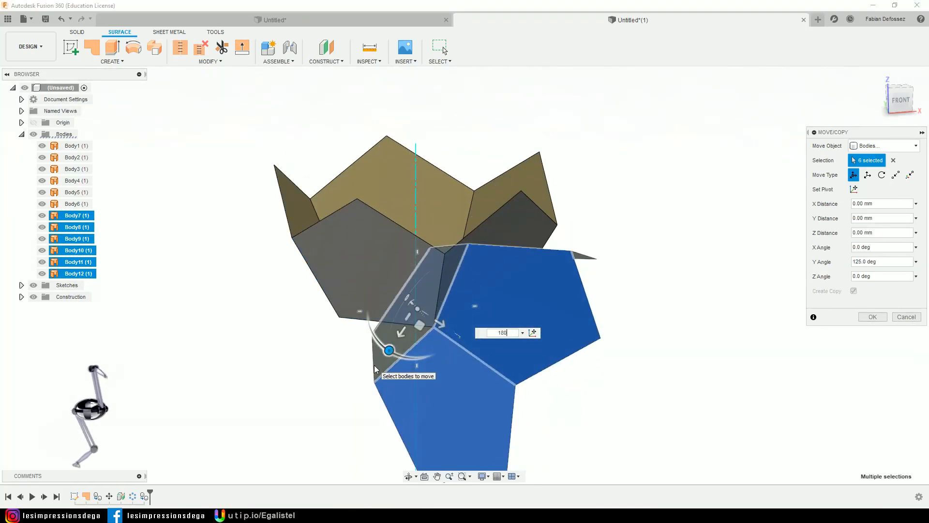
{"action": "type", "text": "180"}
{"action": "key", "text": "Return"}
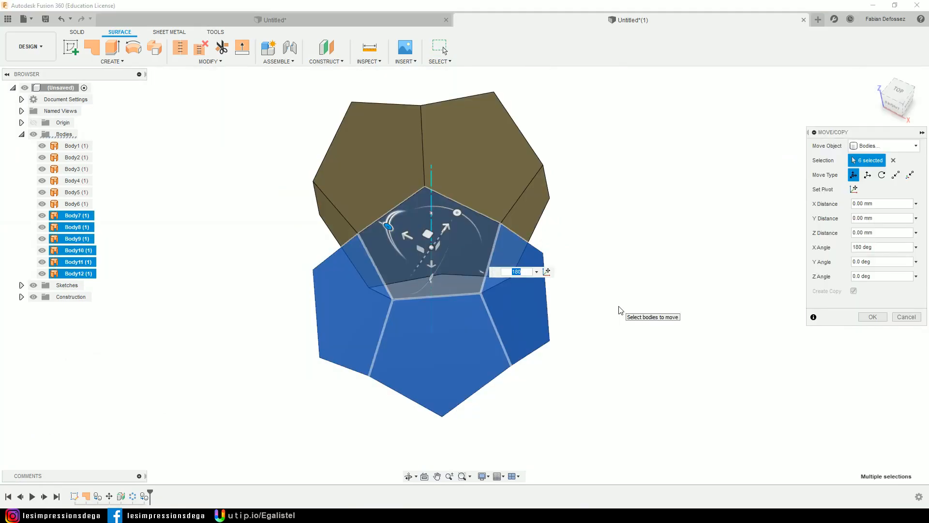
Step: Rotate the flipped copy around the vertical central axis with a Y angle of 180/5 degrees
{"action": "middle_click_drag", "start_coordinate": [666, 283], "coordinate": [699, 273], "text": "shift"}
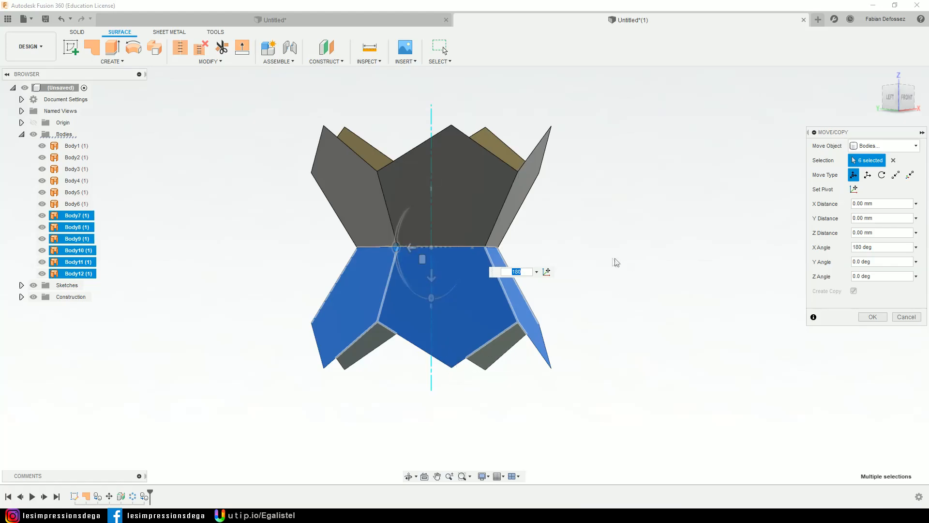
{"action": "middle_click_drag", "start_coordinate": [632, 245], "coordinate": [624, 270], "text": "shift"}
{"action": "middle_click_drag", "start_coordinate": [616, 228], "coordinate": [599, 290], "text": "shift"}
{"action": "left_click_drag", "start_coordinate": [416, 153], "coordinate": [438, 147]}
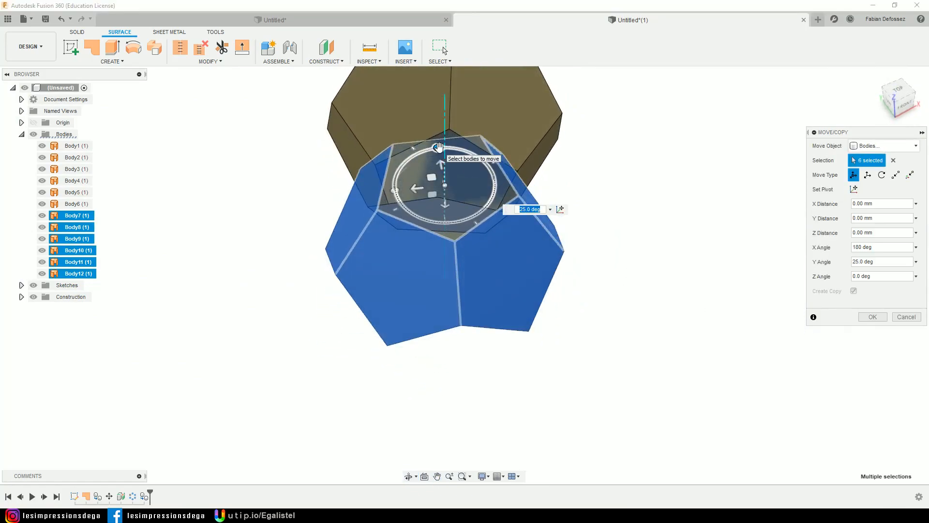
{"action": "type", "text": "180 "}
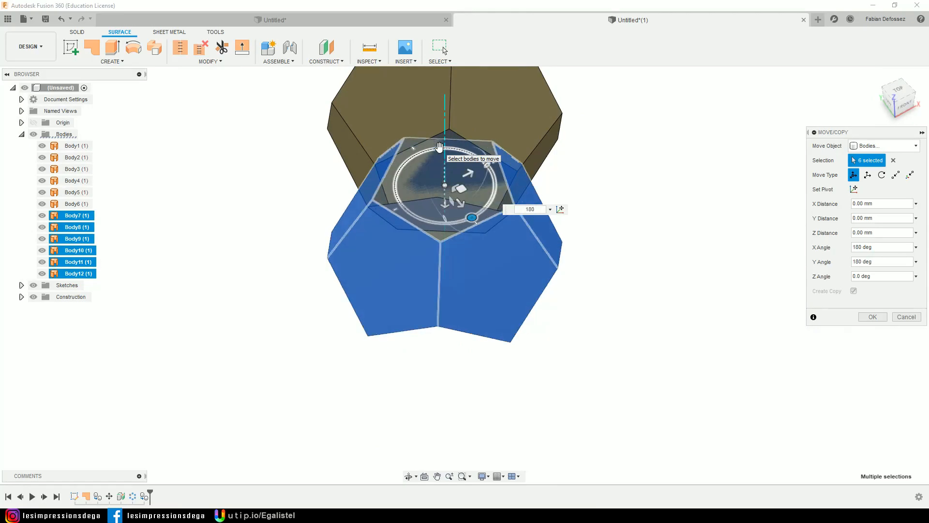
{"action": "type", "text": "/ 5"}
{"action": "key", "text": "Return"}
Step: Move the flipped copy point to point, from the rim vertex between two neighbouring side faces to a peak vertex of the original shell
{"action": "middle_click_drag", "start_coordinate": [626, 307], "coordinate": [628, 281], "text": "shift"}
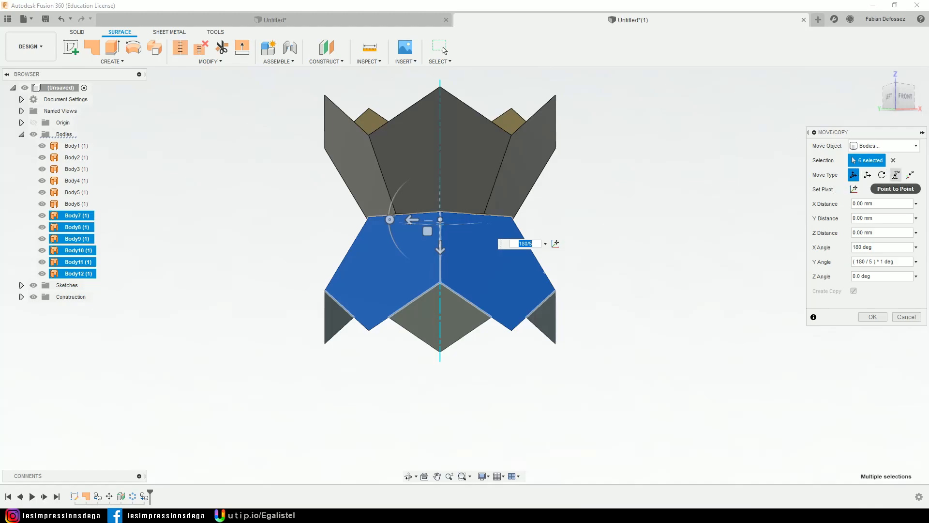
{"action": "left_click", "coordinate": [896, 175]}
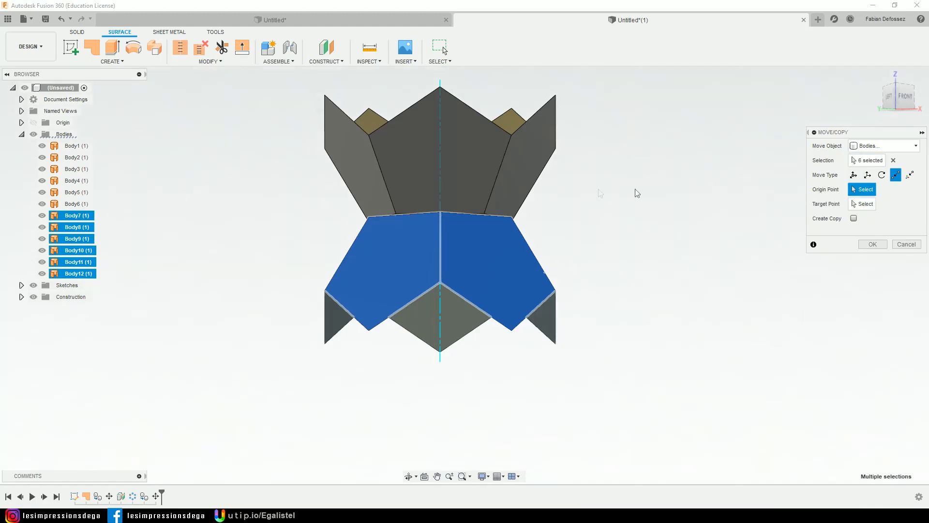
{"action": "left_click", "coordinate": [440, 282]}
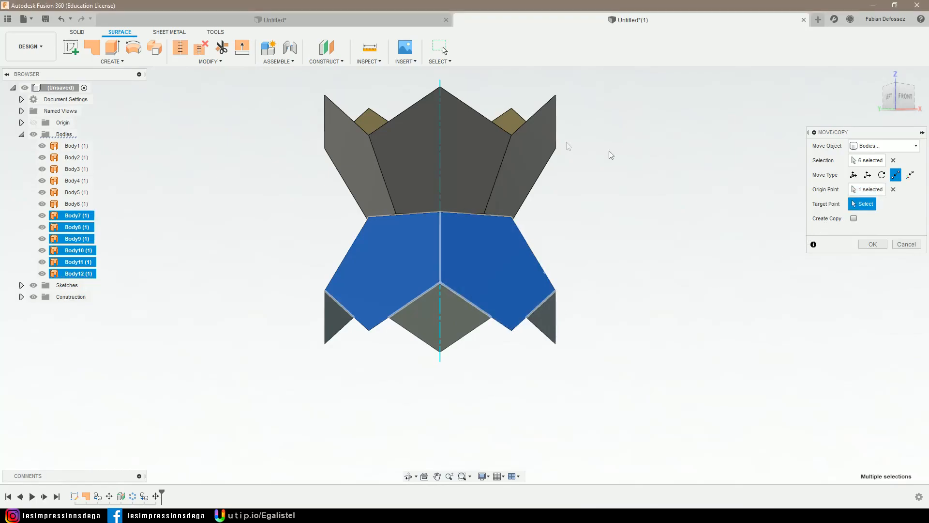
{"action": "left_click", "coordinate": [440, 88]}
{"action": "middle_click_drag", "start_coordinate": [608, 141], "coordinate": [608, 243]}
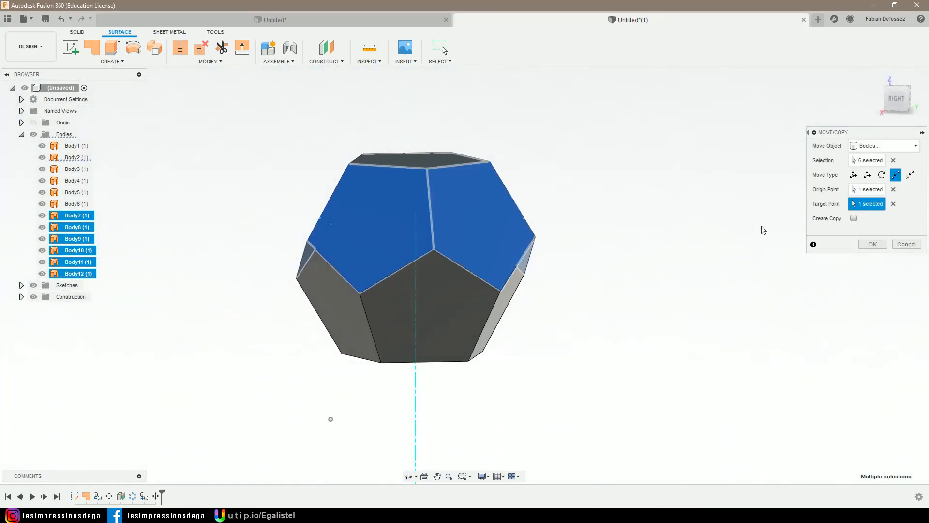
{"action": "key", "text": "Return"}
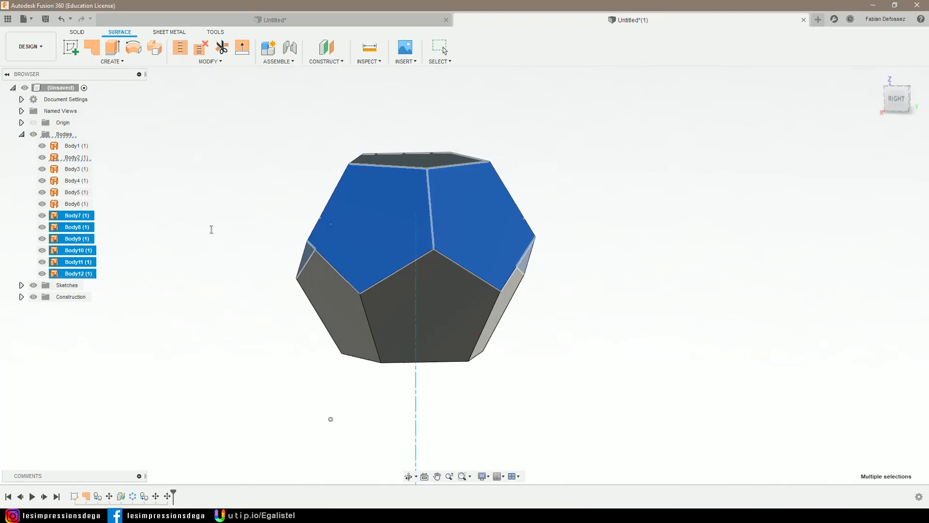
{"action": "key", "text": "Escape"}
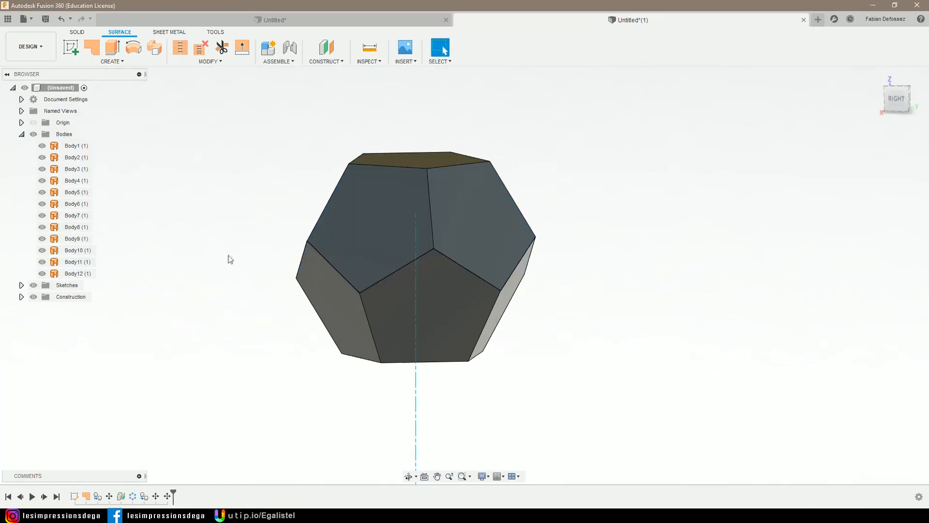
Step: Stitch all twelve pentagon surfaces into one new body with a 0.427 mm tolerance
{"action": "middle_click_drag", "start_coordinate": [235, 256], "coordinate": [306, 174], "text": "shift"}
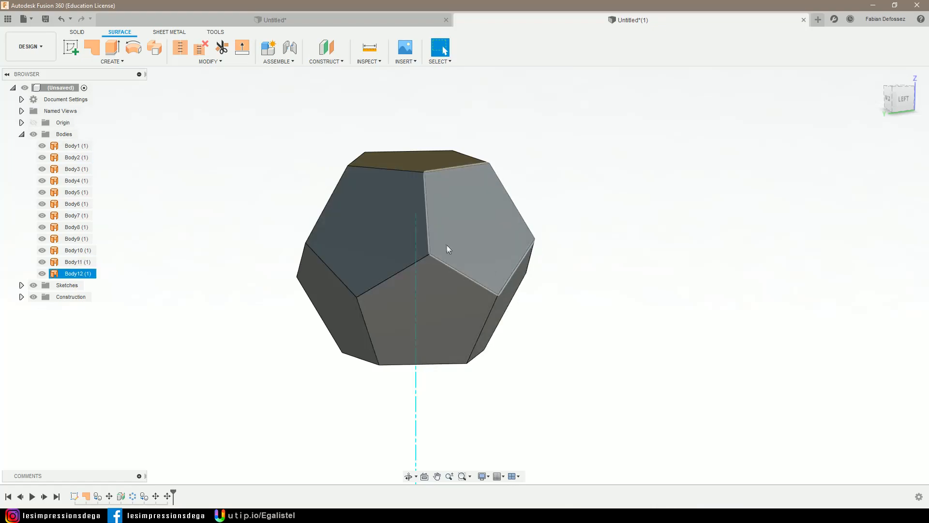
{"action": "left_click", "coordinate": [180, 51]}
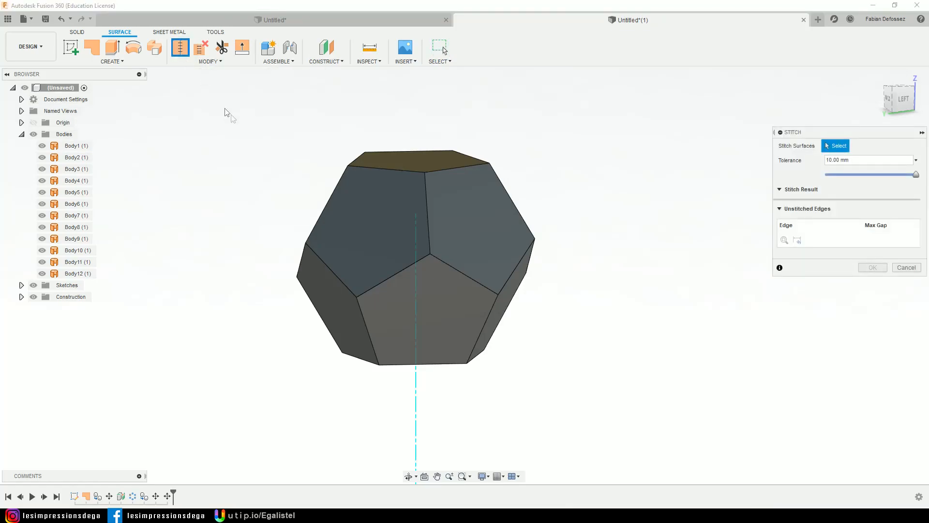
{"action": "left_click_drag", "start_coordinate": [227, 90], "coordinate": [621, 427]}
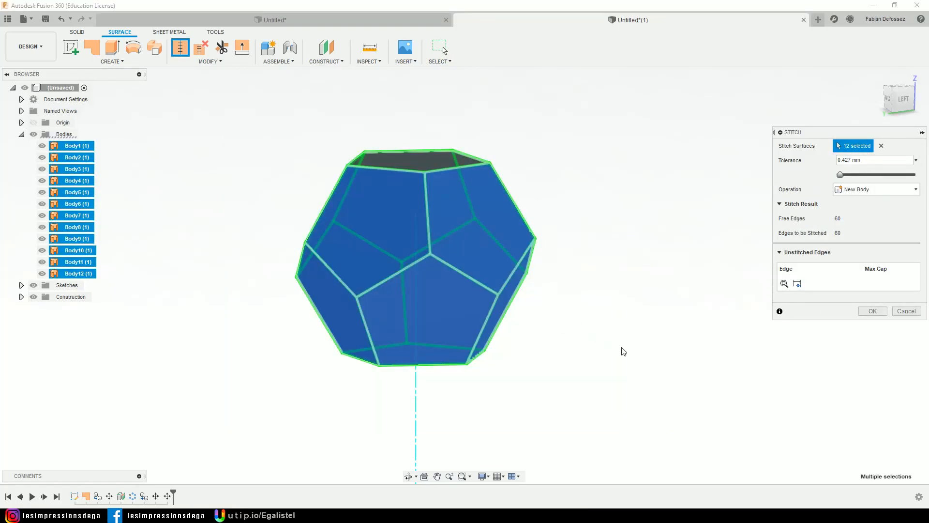
{"action": "middle_click_drag", "start_coordinate": [566, 348], "coordinate": [552, 332], "text": "shift"}
{"action": "middle_click_drag", "start_coordinate": [276, 311], "coordinate": [319, 319], "text": "shift"}
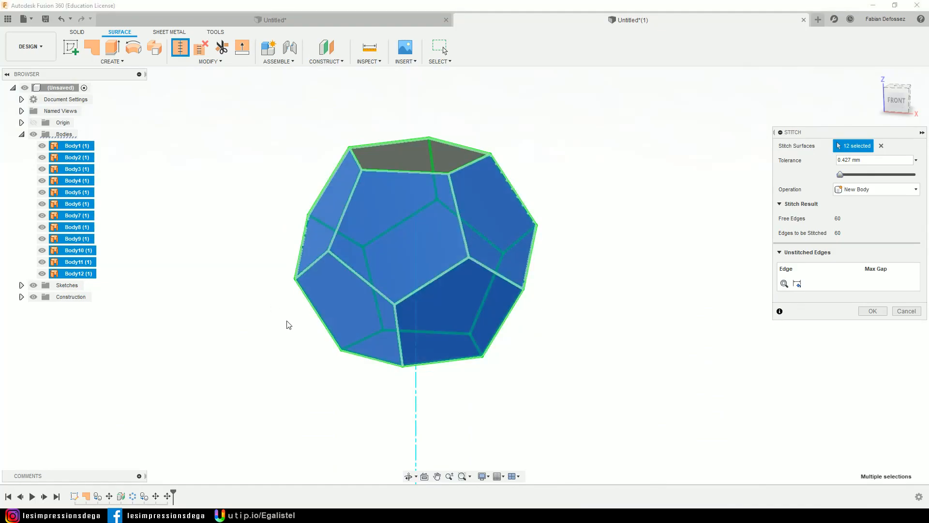
{"action": "middle_click_drag", "start_coordinate": [278, 363], "coordinate": [609, 376], "text": "shift"}
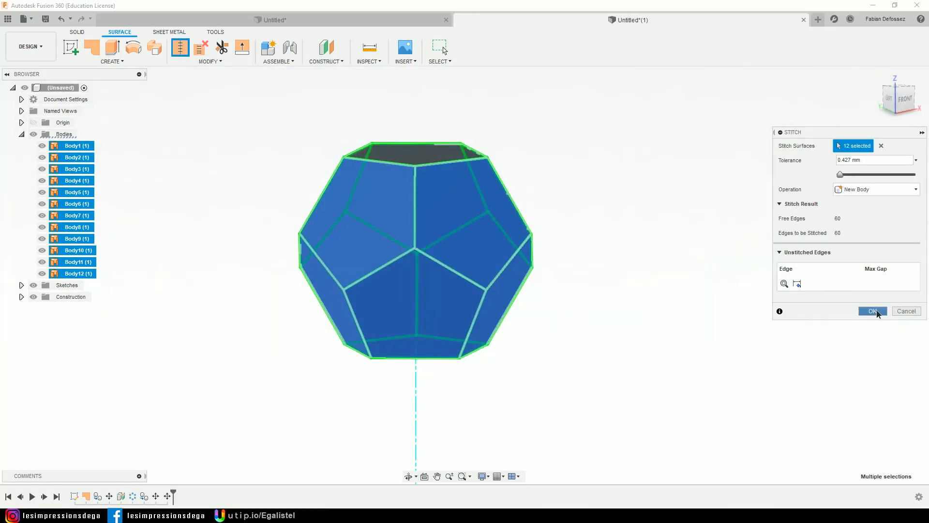
{"action": "left_click", "coordinate": [876, 311]}
{"action": "left_click", "coordinate": [70, 146]}
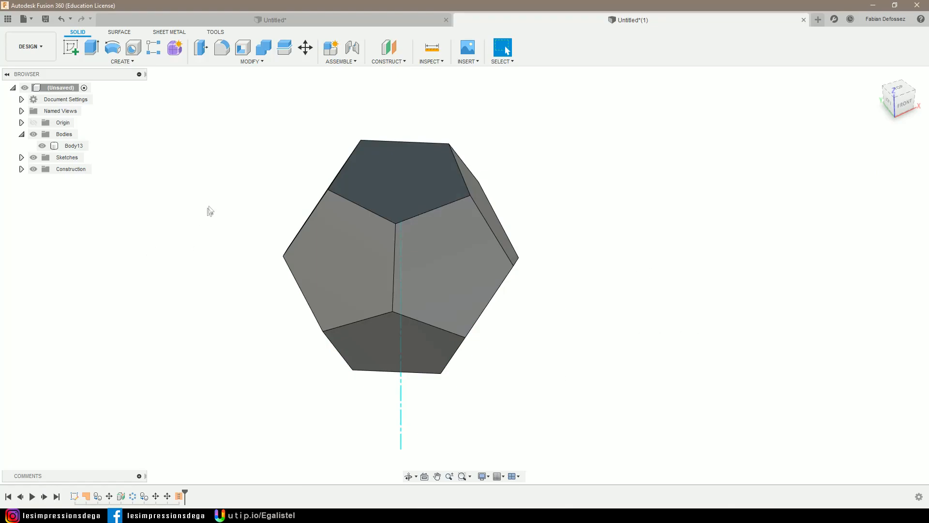
Step: Shell the dodecahedron with a 3 mm inside thickness, removing its top pentagon face
{"action": "left_click", "coordinate": [243, 61]}
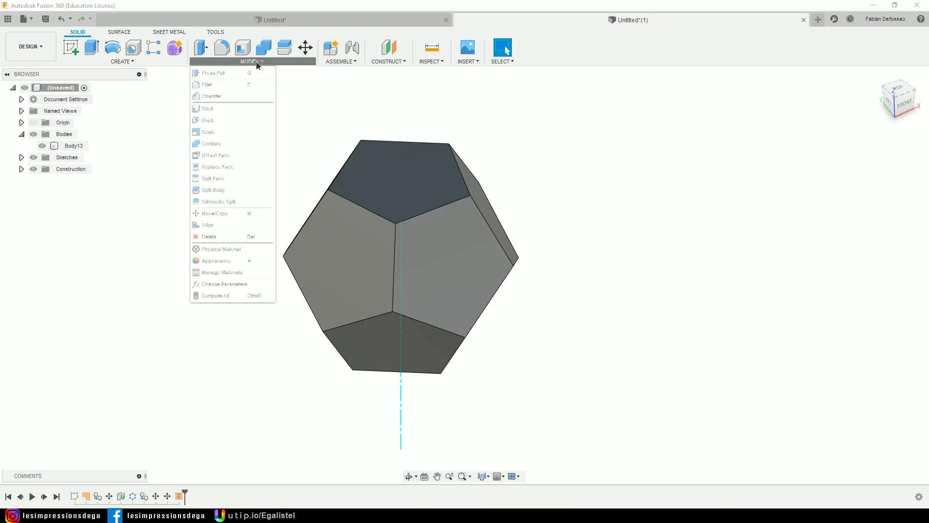
{"action": "left_click", "coordinate": [212, 109]}
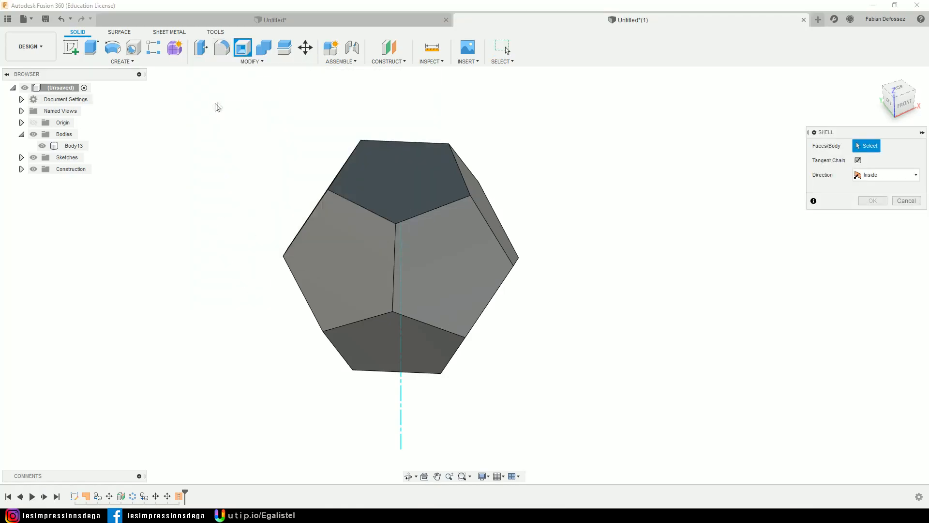
{"action": "left_click", "coordinate": [398, 186]}
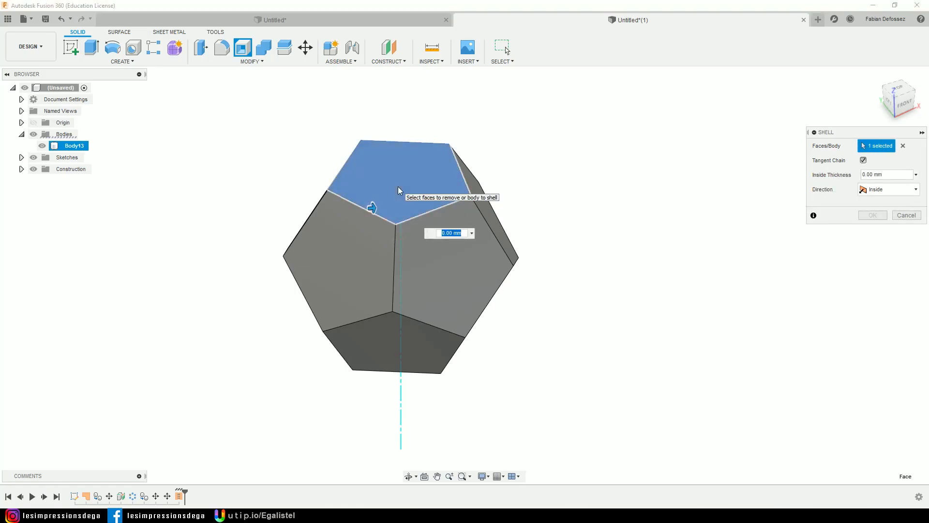
{"action": "type", "text": "3"}
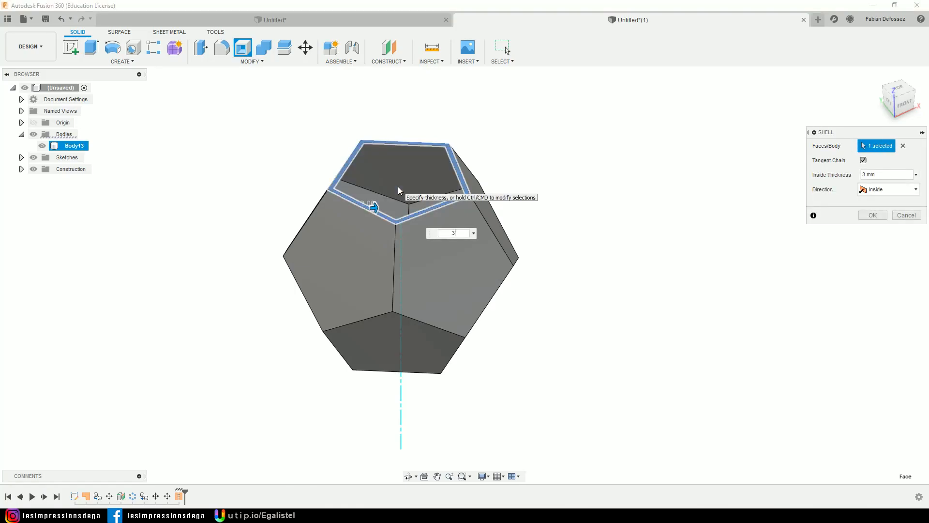
{"action": "left_click", "coordinate": [873, 215]}
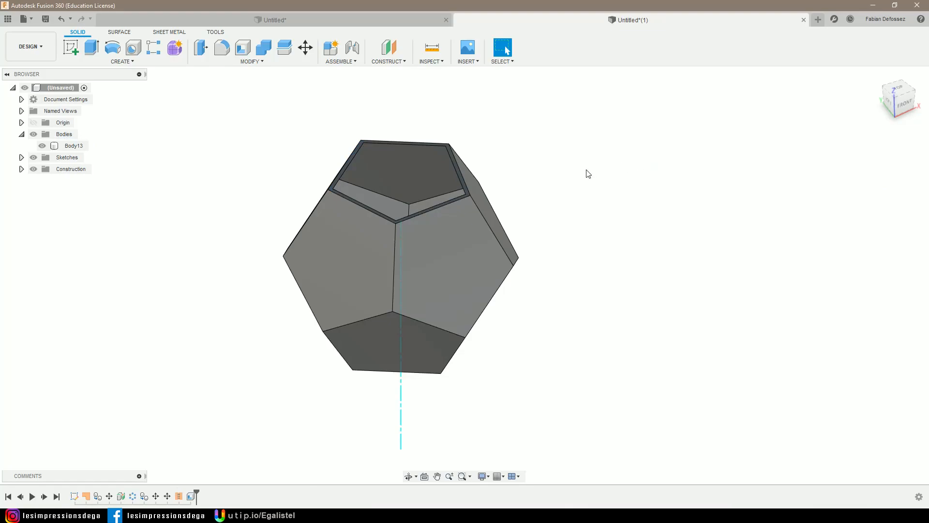
{"action": "middle_click_drag", "start_coordinate": [552, 176], "coordinate": [573, 318], "text": "shift"}
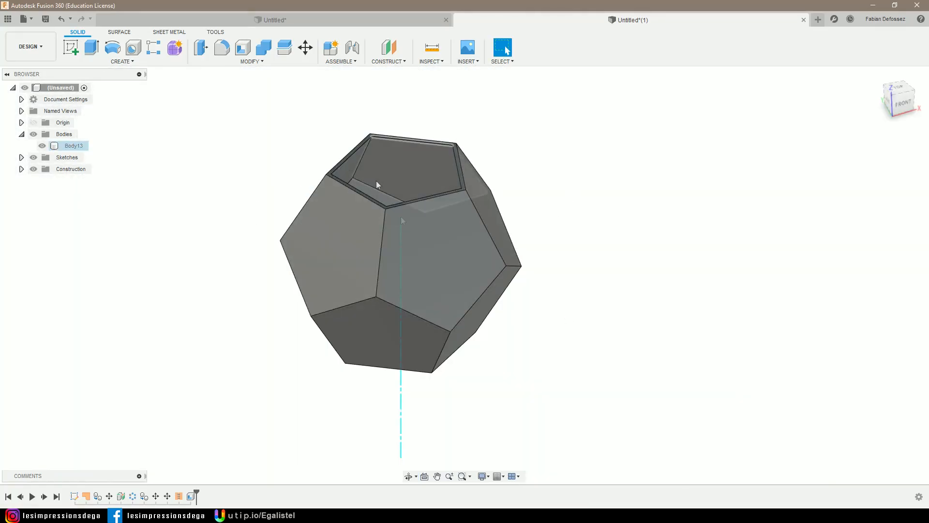
{"action": "middle_click_drag", "start_coordinate": [574, 352], "coordinate": [575, 328], "text": "shift"}
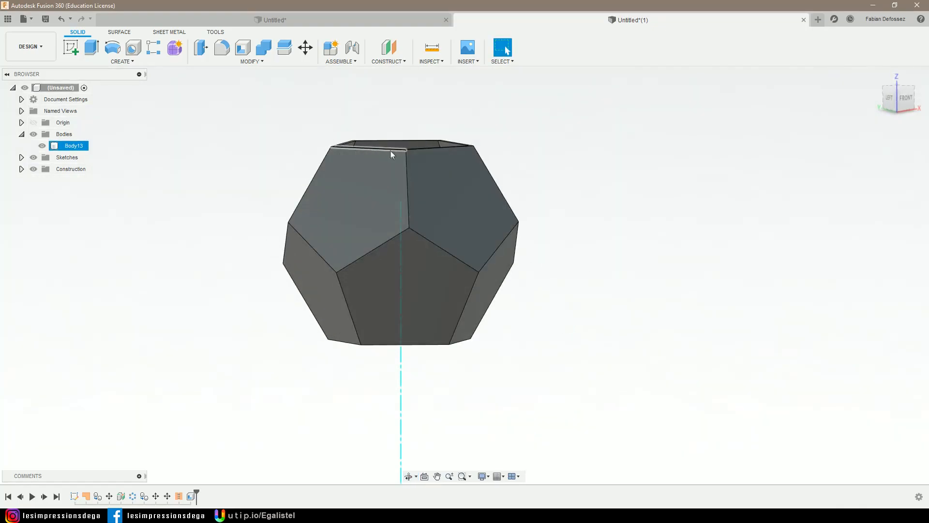
Step: Create an offset plane from the bottom face, raised to about the upper peaks of the lower side faces
{"action": "middle_click_drag", "start_coordinate": [554, 172], "coordinate": [633, 207], "text": "shift"}
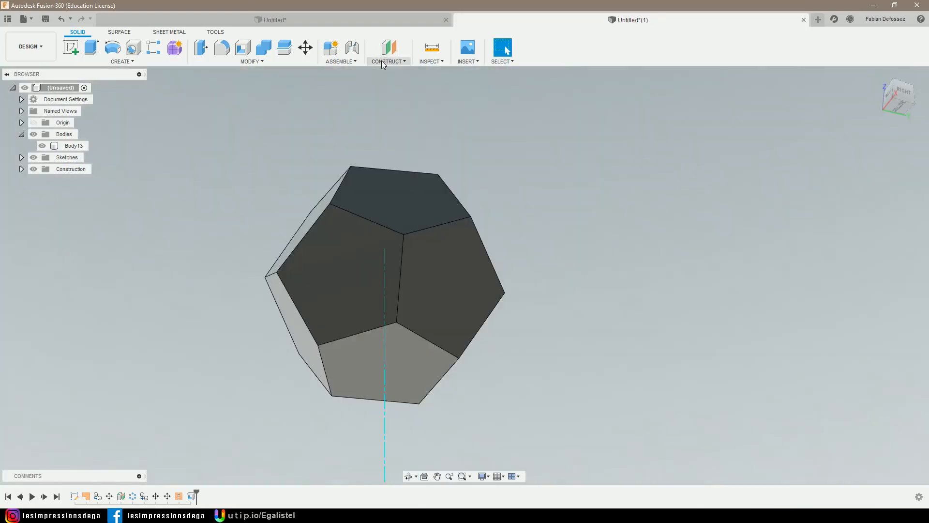
{"action": "left_click", "coordinate": [381, 60]}
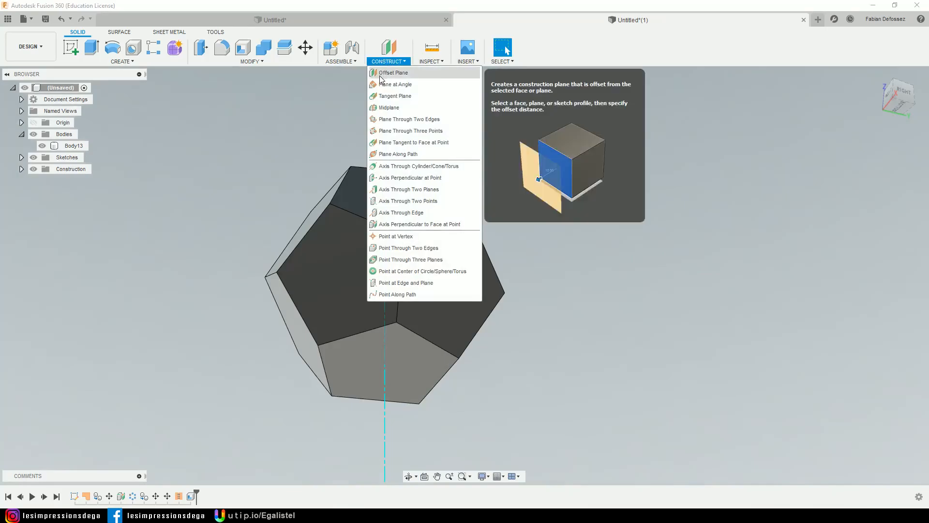
{"action": "left_click", "coordinate": [387, 72]}
{"action": "left_click", "coordinate": [356, 372]}
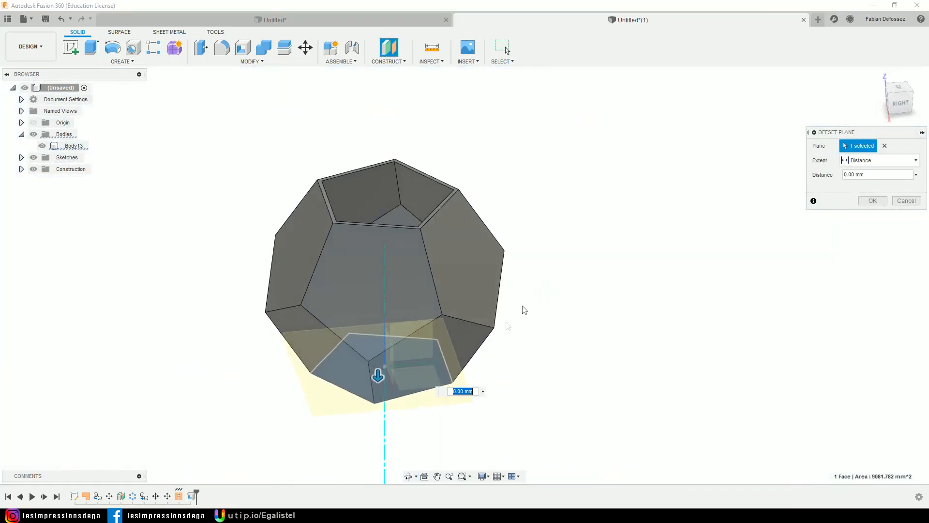
{"action": "middle_click_drag", "start_coordinate": [446, 377], "coordinate": [594, 262], "text": "shift"}
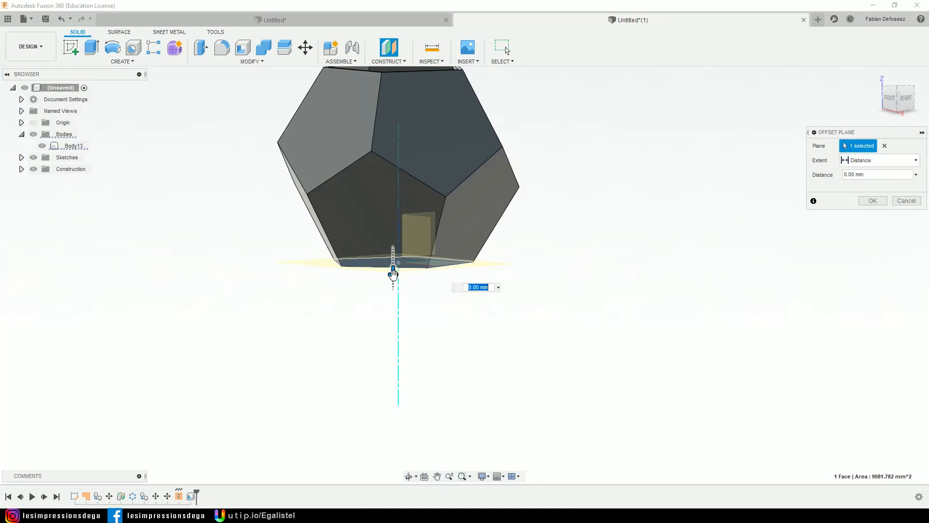
{"action": "left_click_drag", "start_coordinate": [393, 265], "coordinate": [415, 155]}
{"action": "mouse_move", "coordinate": [654, 253]}
{"action": "middle_mouse_down", "text": "shift"}
{"action": "mouse_move", "coordinate": [625, 280]}
{"action": "mouse_move", "coordinate": [662, 261]}
{"action": "middle_mouse_up", "text": "shift"}
{"action": "left_click", "coordinate": [875, 201]}
Step: Split the shelled body with the offset plane
{"action": "middle_click_drag", "start_coordinate": [371, 71], "coordinate": [347, 202]}
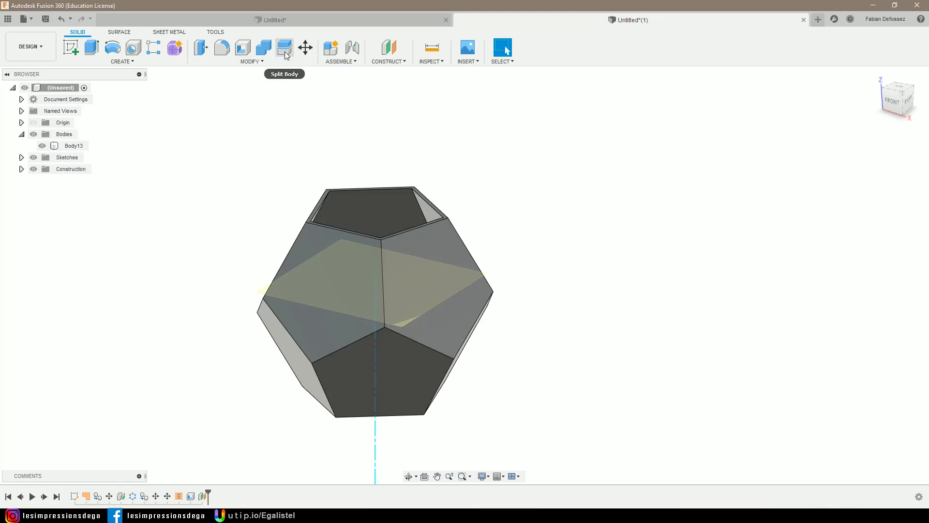
{"action": "left_click", "coordinate": [246, 61]}
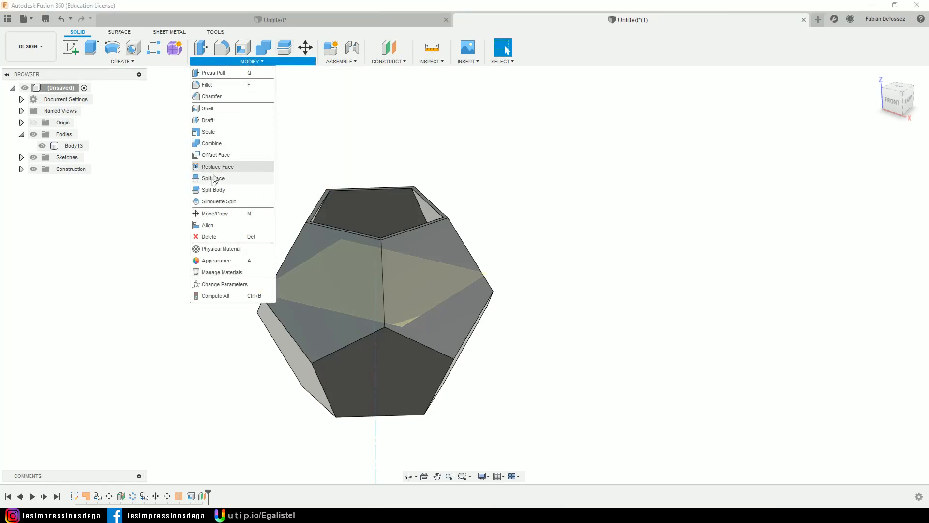
{"action": "left_click", "coordinate": [213, 189]}
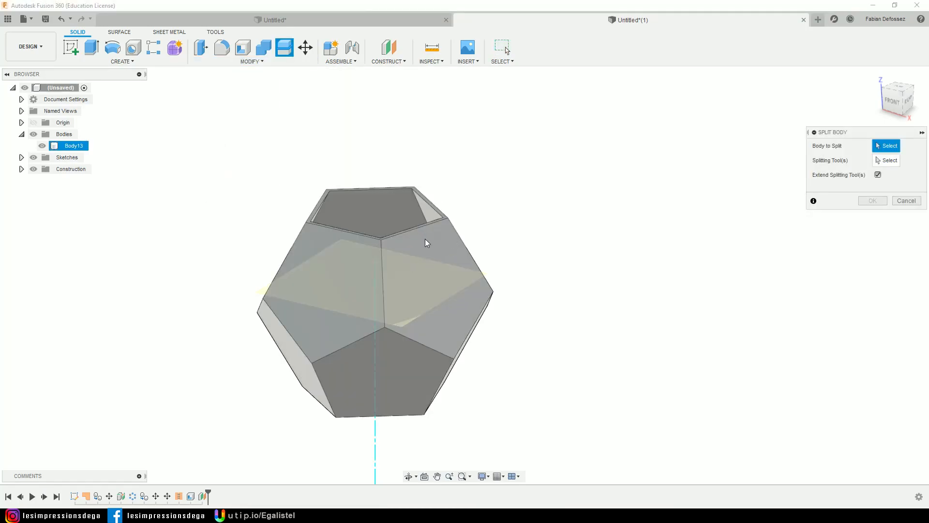
{"action": "left_click", "coordinate": [426, 238]}
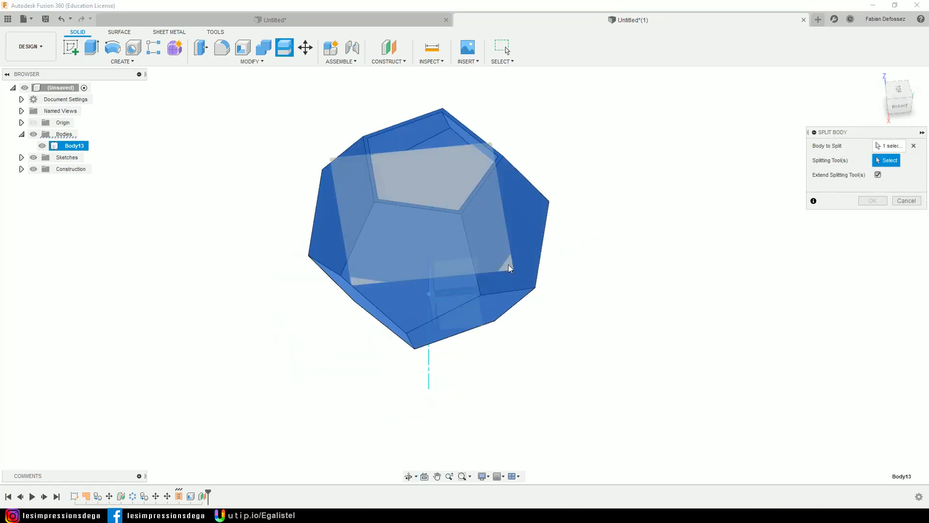
{"action": "left_click", "coordinate": [510, 269]}
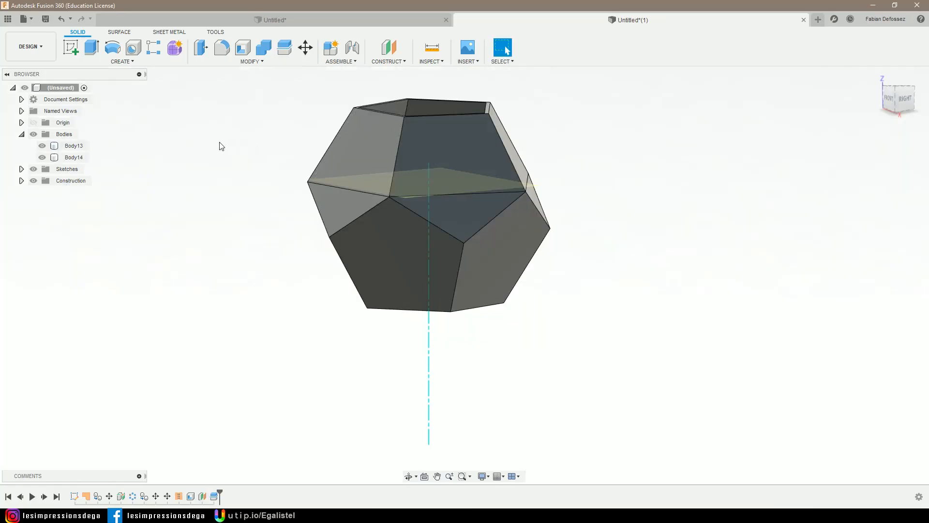
Step: Hide the upper part of the split body and all construction geometry, leaving the lower bowl shown
{"action": "left_click", "coordinate": [42, 146]}
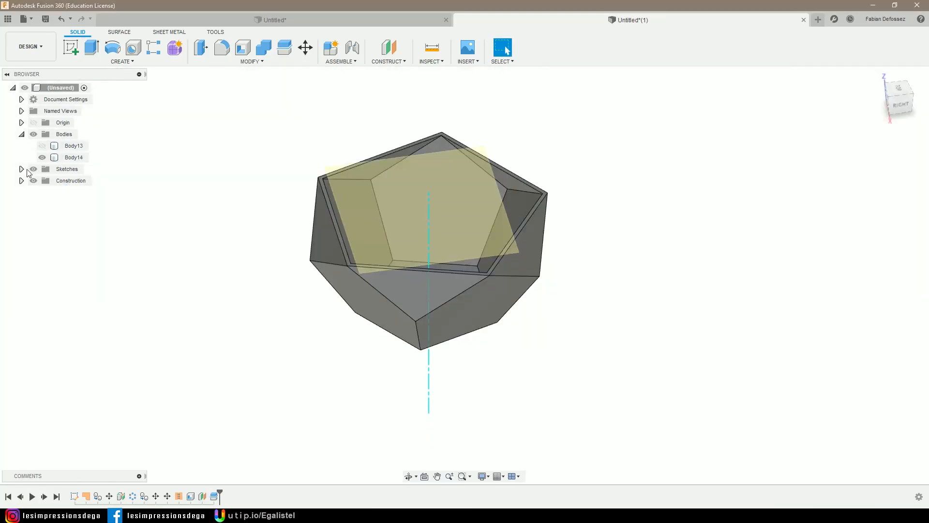
{"action": "left_click", "coordinate": [49, 181]}
{"action": "left_click", "coordinate": [34, 181]}
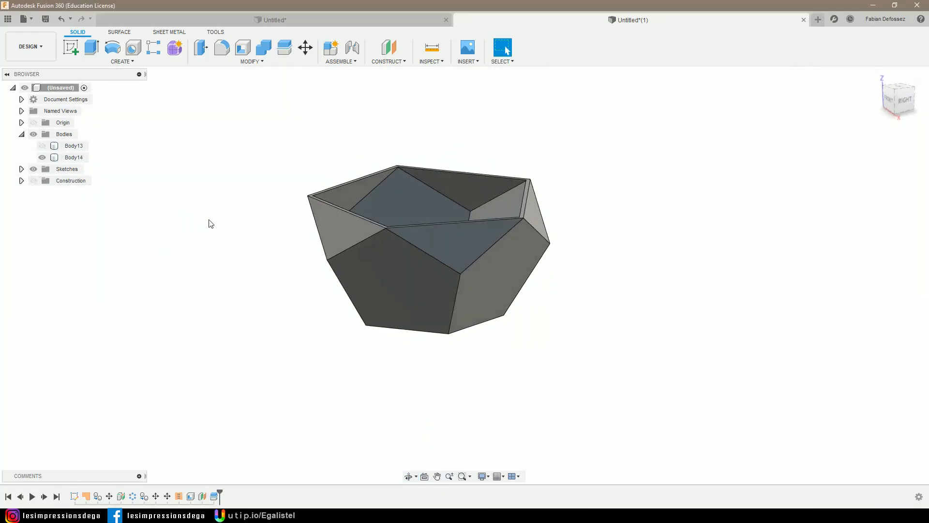
{"action": "middle_click_drag", "start_coordinate": [211, 223], "coordinate": [261, 158], "text": "shift"}
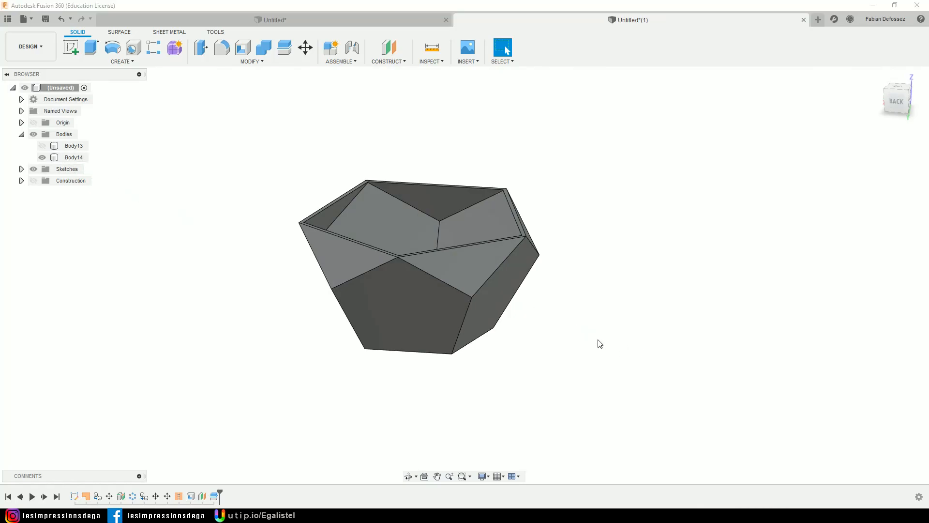
Step: Add a simple hole, 8 mm in diameter and 5 mm deep, to the bottom face near one corner of the pentagon
{"action": "middle_click_drag", "start_coordinate": [544, 355], "coordinate": [431, 231], "text": "shift"}
{"action": "left_click", "coordinate": [434, 232]}
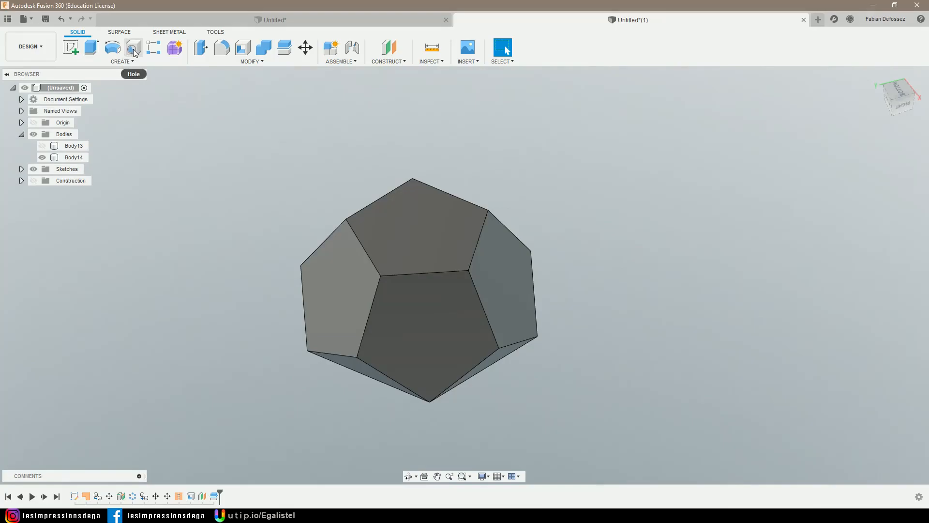
{"action": "left_click", "coordinate": [122, 61]}
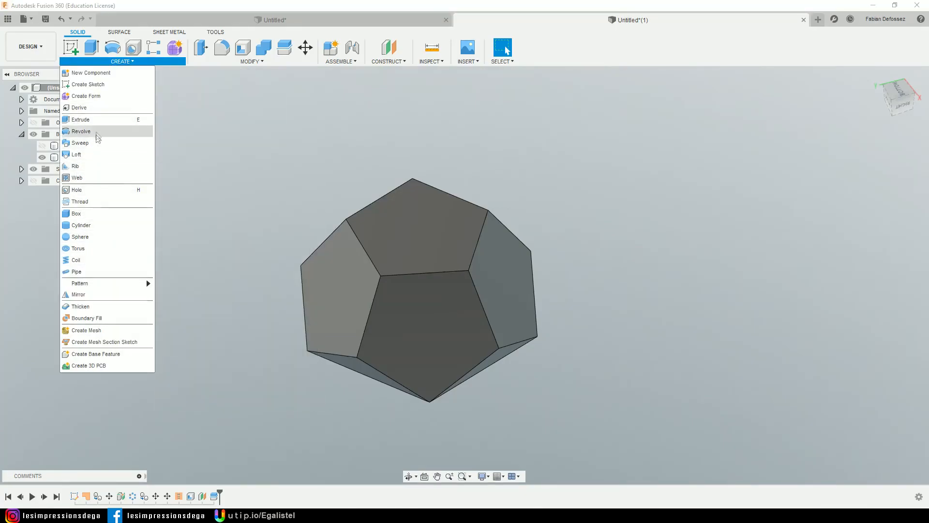
{"action": "left_click", "coordinate": [77, 190]}
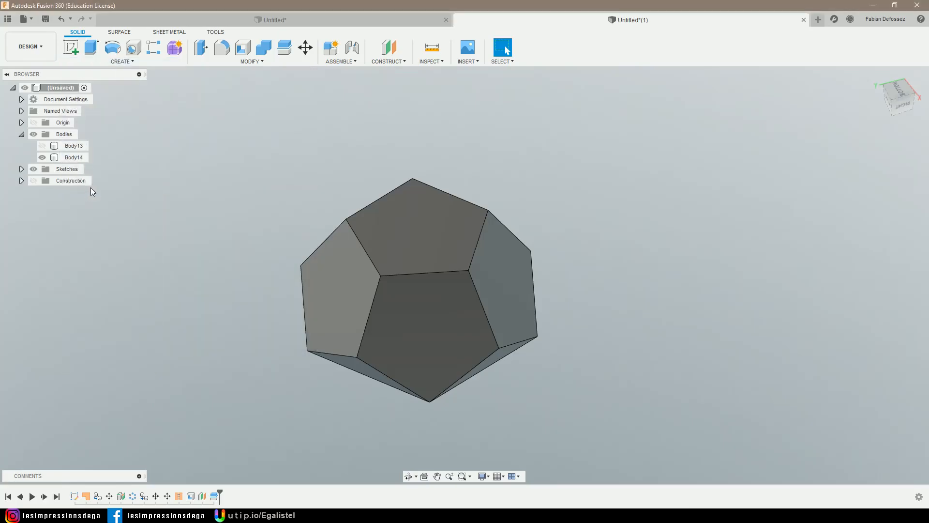
{"action": "left_click", "coordinate": [403, 222]}
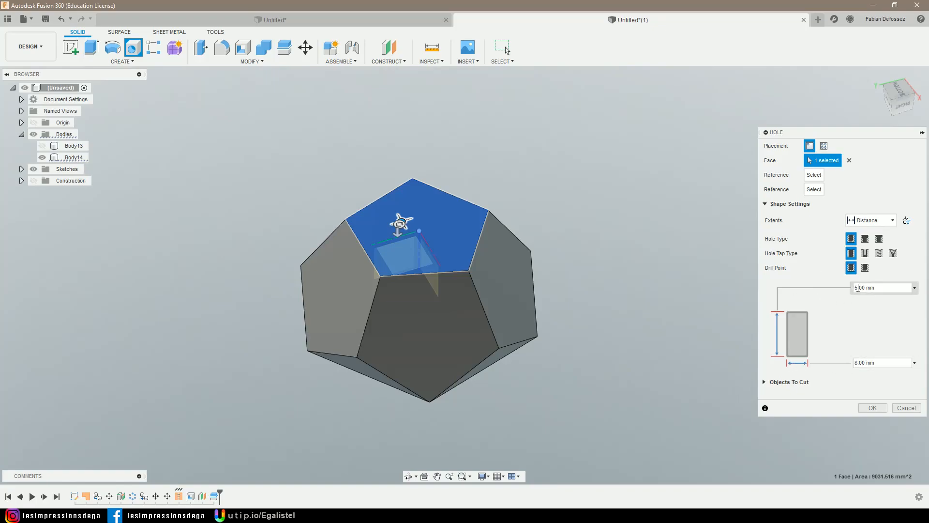
{"action": "middle_click_drag", "start_coordinate": [568, 345], "coordinate": [586, 219], "text": "shift"}
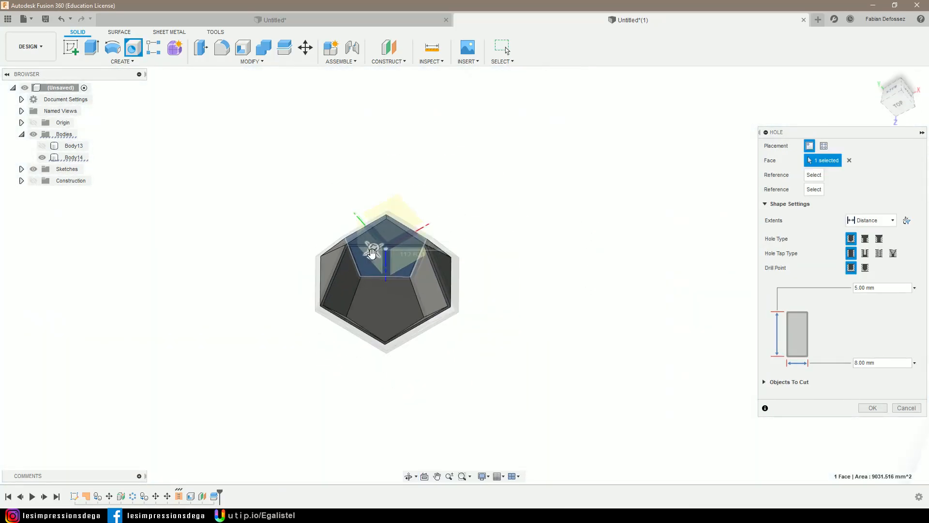
{"action": "scroll", "coordinate": [374, 236], "scroll_direction": "up", "scroll_amount": 4}
{"action": "scroll", "coordinate": [373, 236], "scroll_direction": "up", "scroll_amount": 5}
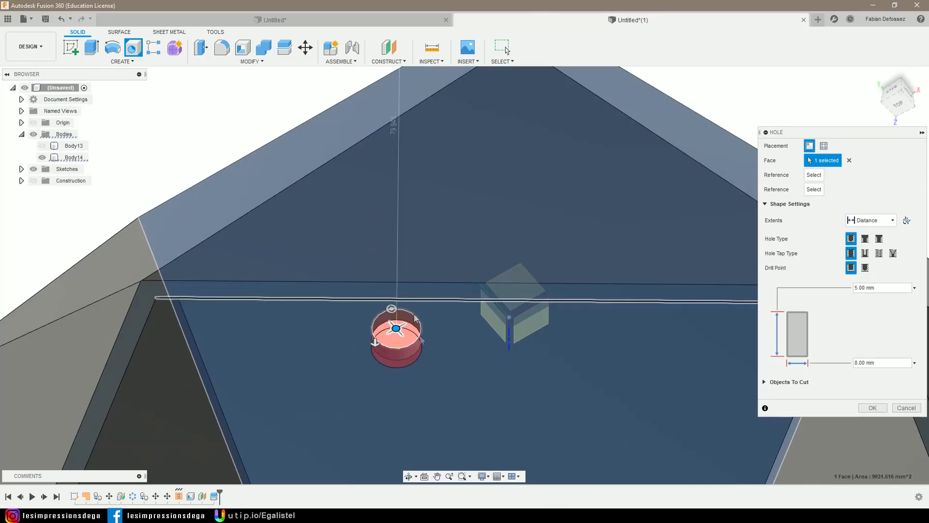
{"action": "scroll", "coordinate": [410, 365], "scroll_direction": "down", "scroll_amount": 5}
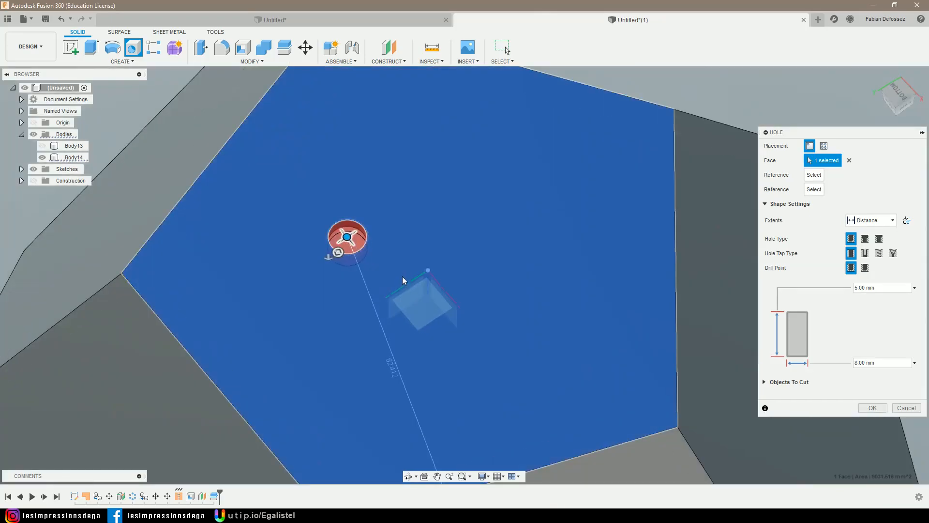
{"action": "mouse_move", "coordinate": [346, 236]}
{"action": "left_mouse_down"}
{"action": "mouse_move", "coordinate": [250, 253]}
{"action": "mouse_move", "coordinate": [231, 271]}
{"action": "mouse_move", "coordinate": [416, 172]}
{"action": "mouse_move", "coordinate": [580, 300]}
{"action": "mouse_move", "coordinate": [275, 326]}
{"action": "mouse_move", "coordinate": [213, 266]}
{"action": "mouse_move", "coordinate": [222, 263]}
{"action": "left_mouse_up"}
{"action": "key", "text": "Return"}
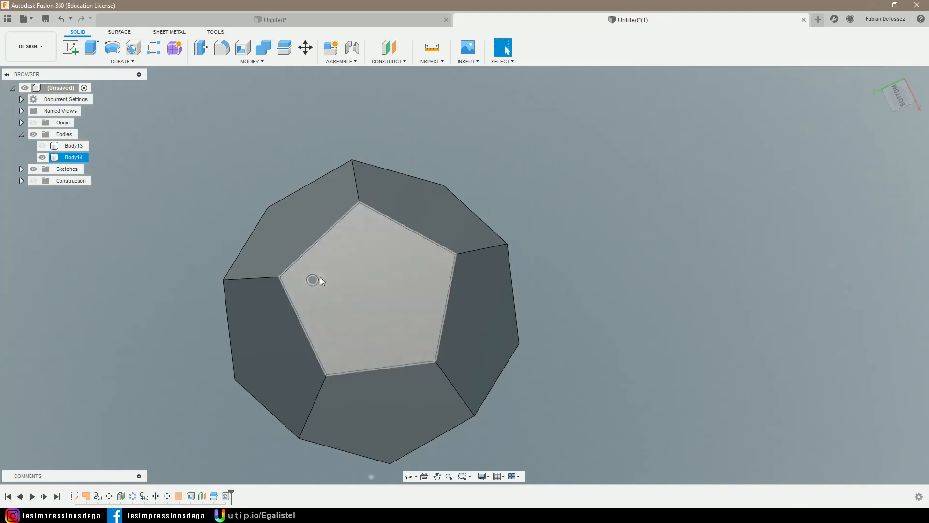
Step: Create a full circular pattern of the hole feature around the vertical axis through the base's centre, with a quantity of 5
{"action": "left_click", "coordinate": [209, 123]}
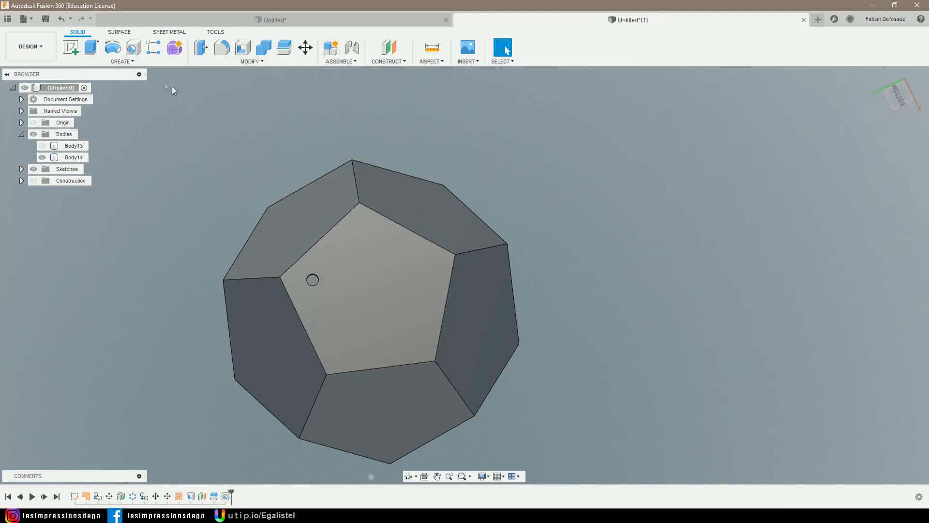
{"action": "left_click", "coordinate": [123, 62]}
{"action": "mouse_move", "coordinate": [115, 285]}
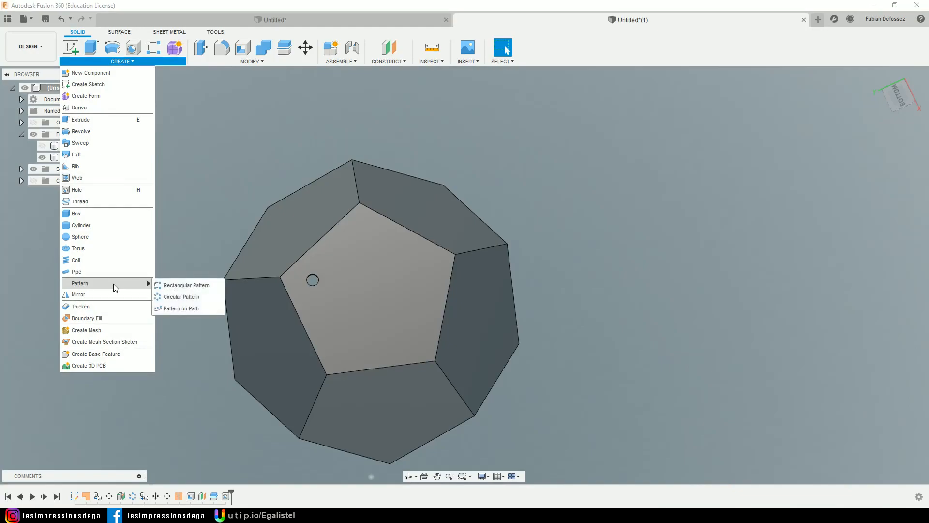
{"action": "left_click", "coordinate": [168, 297]}
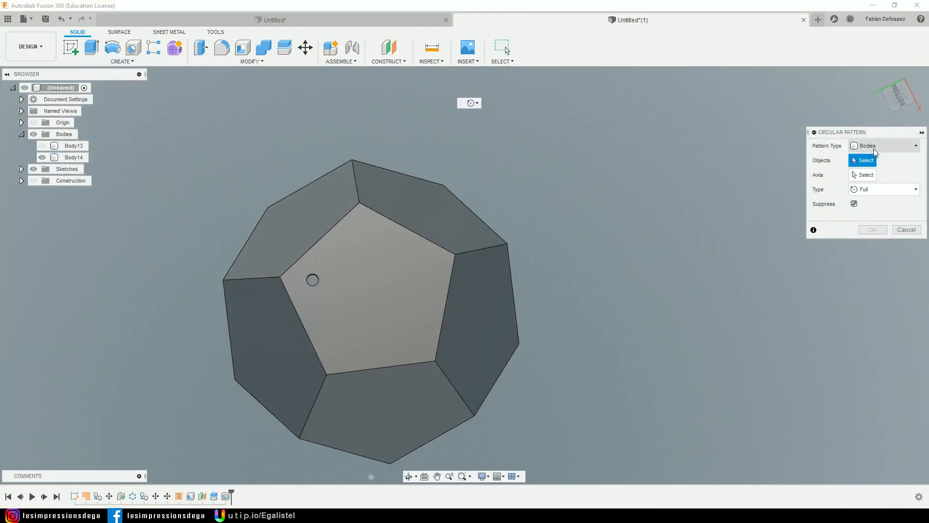
{"action": "left_click", "coordinate": [865, 147]}
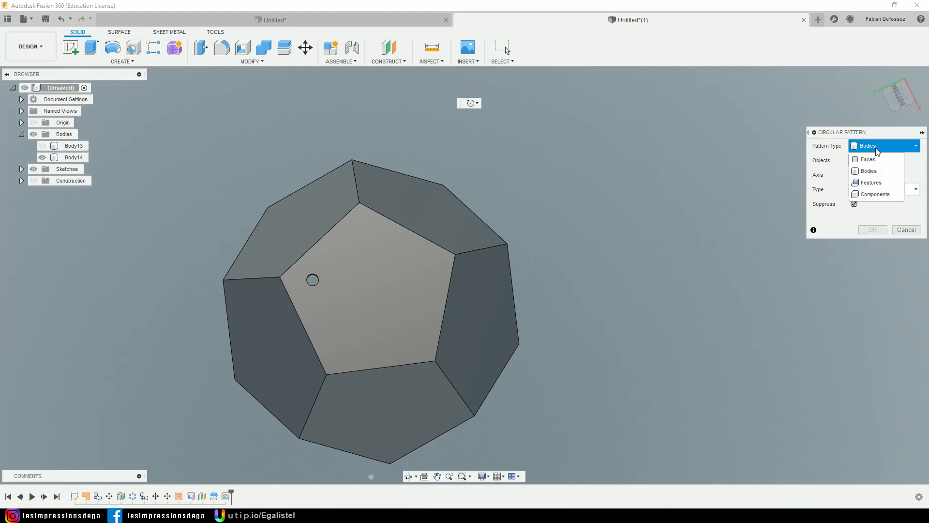
{"action": "left_click", "coordinate": [892, 186]}
{"action": "left_click", "coordinate": [225, 496]}
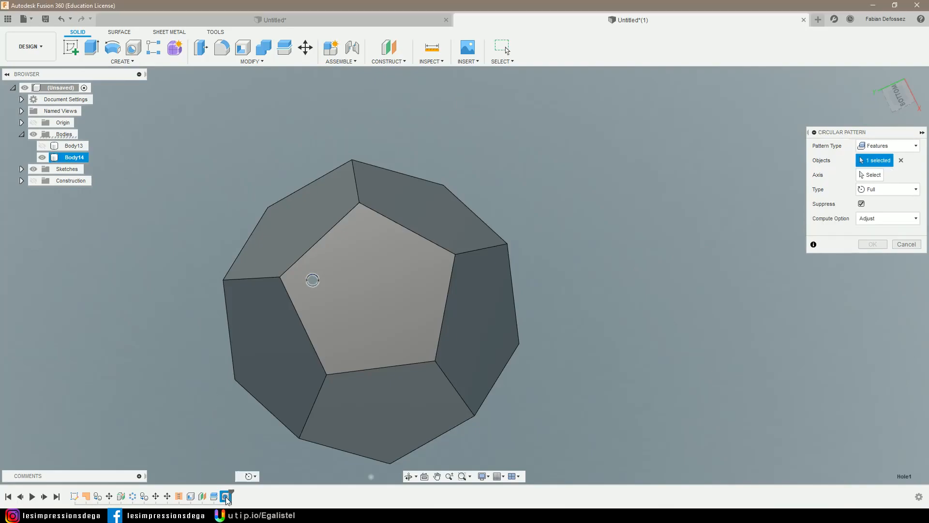
{"action": "left_click", "coordinate": [866, 175]}
{"action": "left_click", "coordinate": [372, 295]}
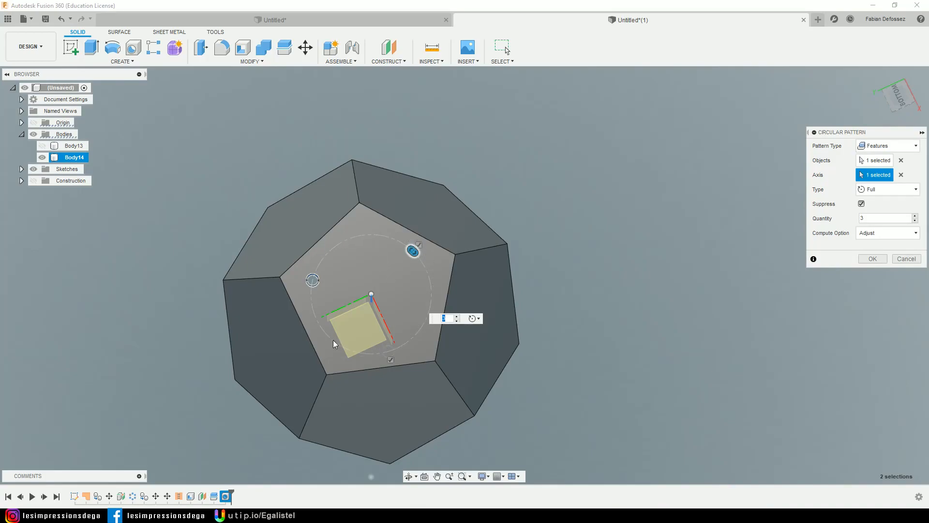
{"action": "left_click", "coordinate": [457, 315]}
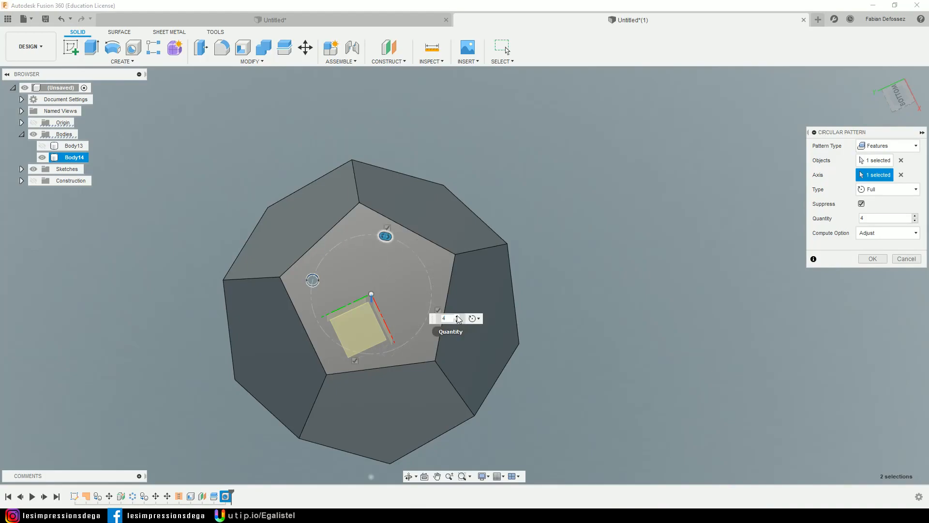
{"action": "left_click", "coordinate": [458, 316]}
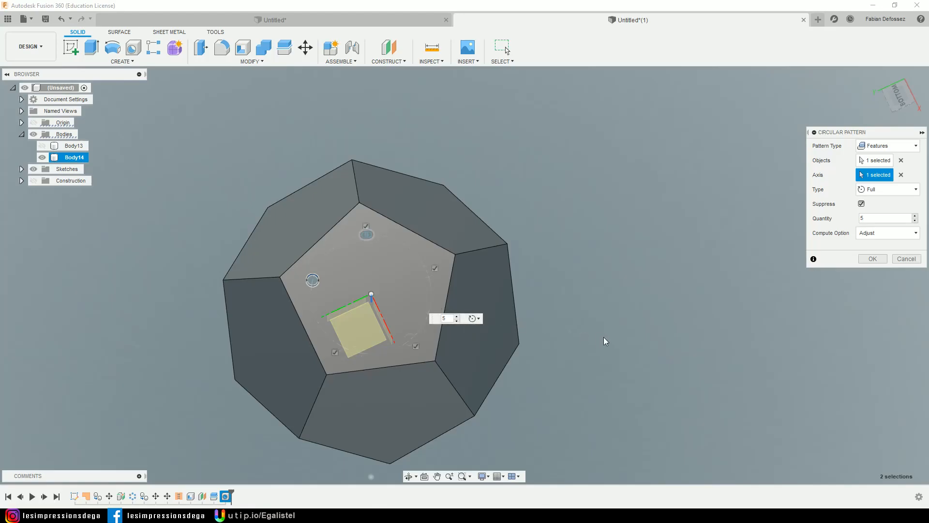
{"action": "middle_click_drag", "start_coordinate": [603, 336], "coordinate": [606, 307], "text": "shift"}
{"action": "left_click", "coordinate": [873, 258]}
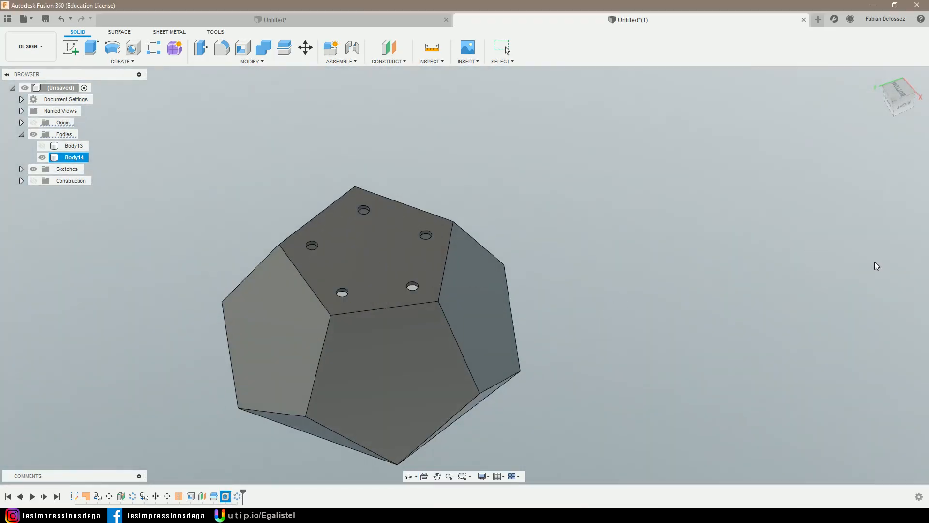
{"action": "middle_click_drag", "start_coordinate": [624, 342], "coordinate": [562, 350], "text": "shift"}
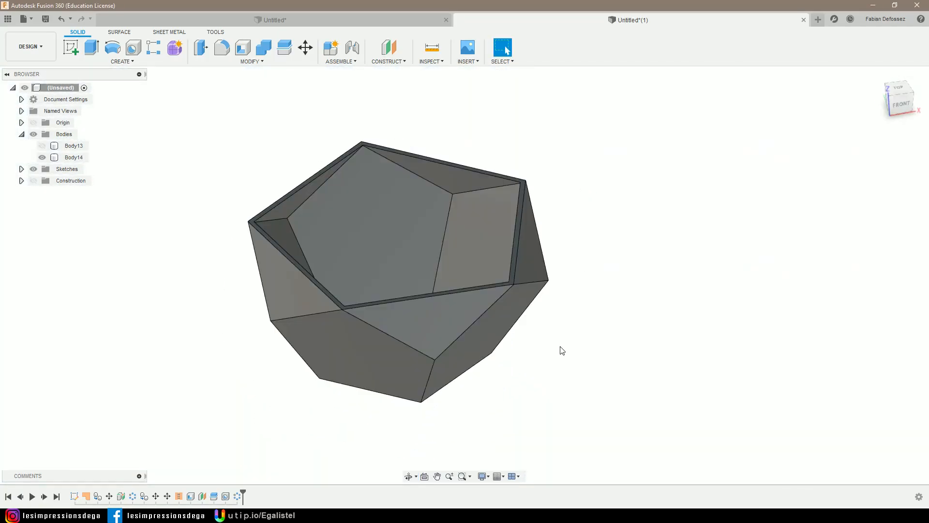